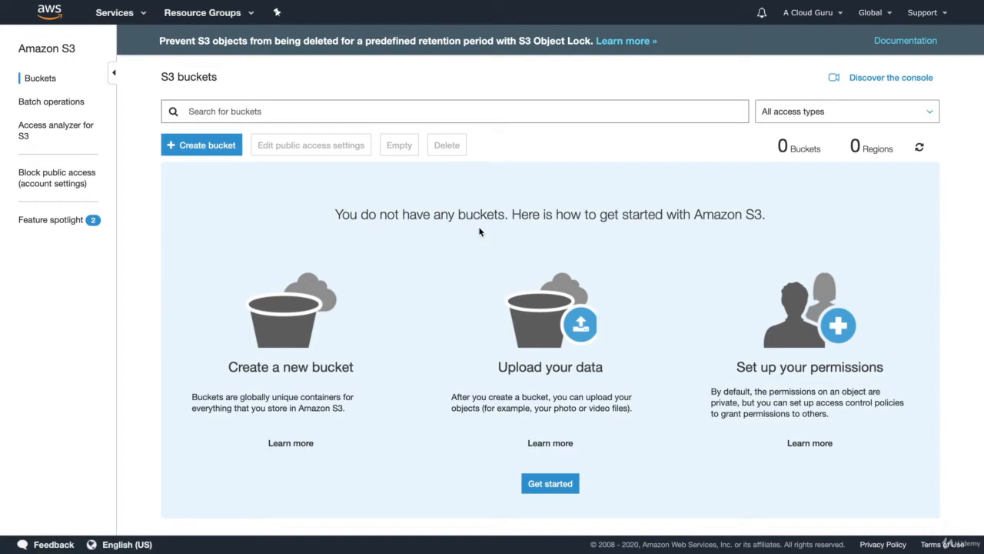
# Step: Try to create a new S3 bucket named testbucket in US East (N. Virginia)
pyautogui.click(201, 145)
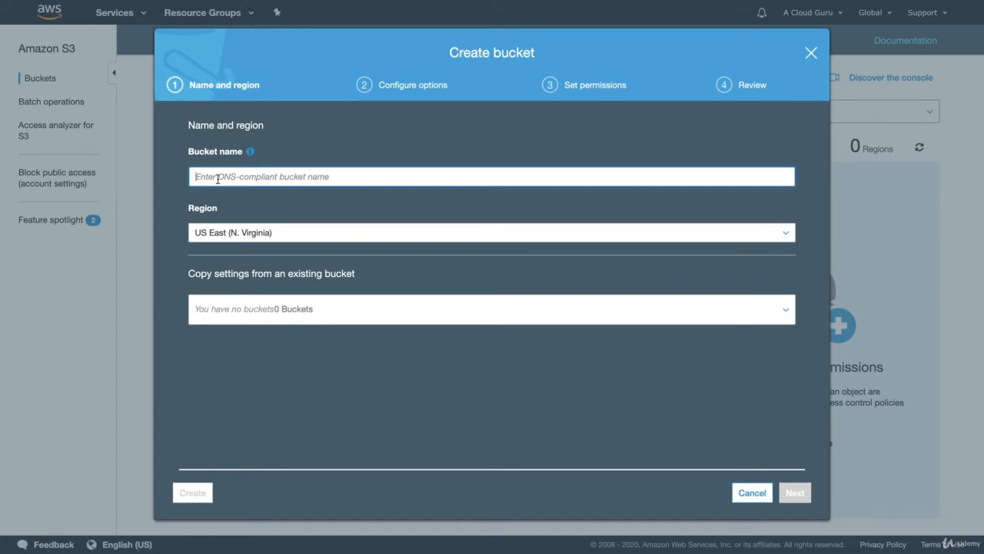
pyautogui.write('testbucket')
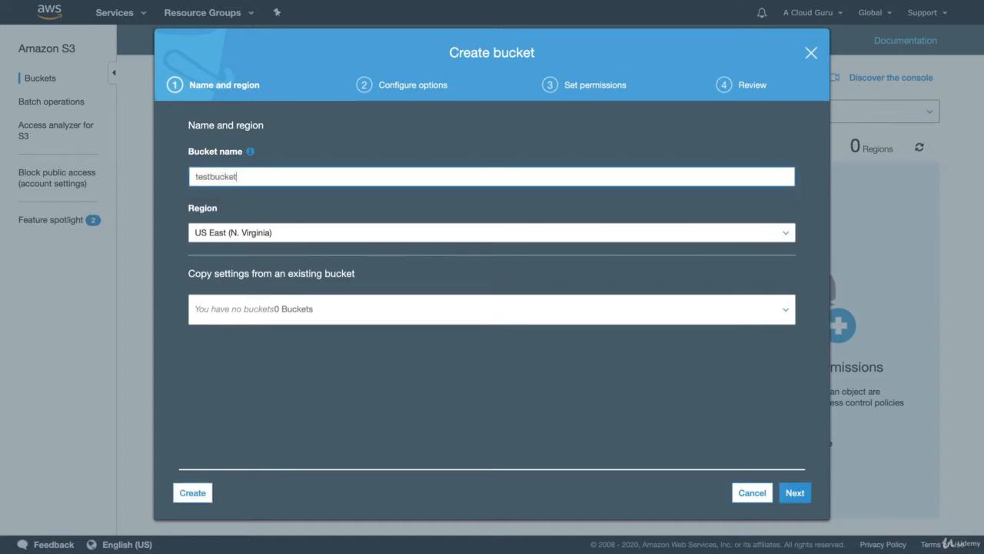
pyautogui.click(191, 491)
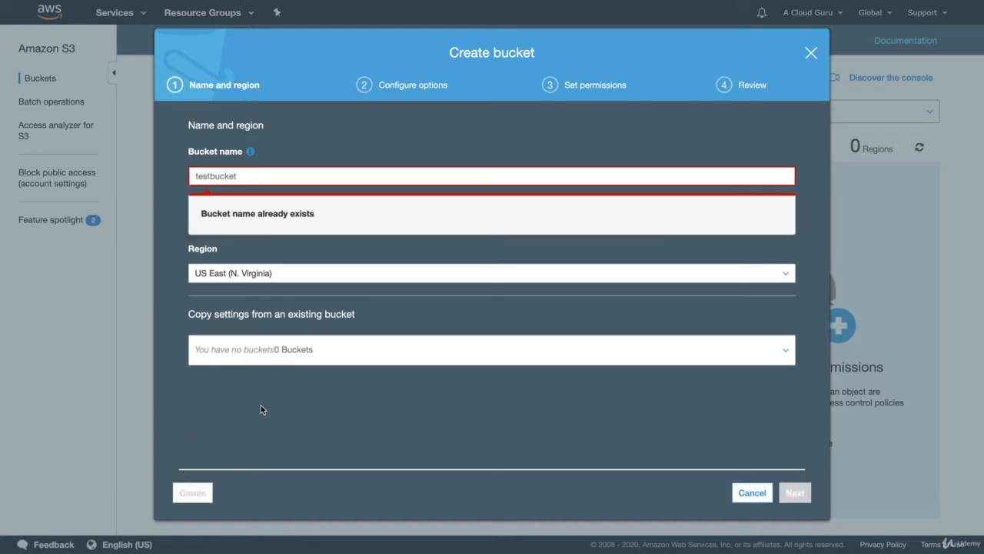
pyautogui.click(263, 175)
pyautogui.doubleClick(263, 174)
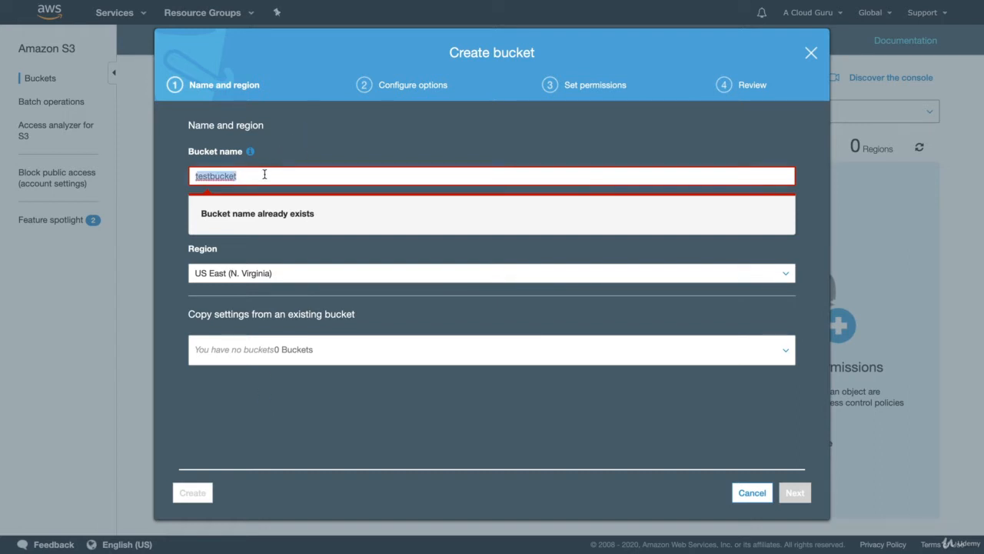
pyautogui.write('acloudg')
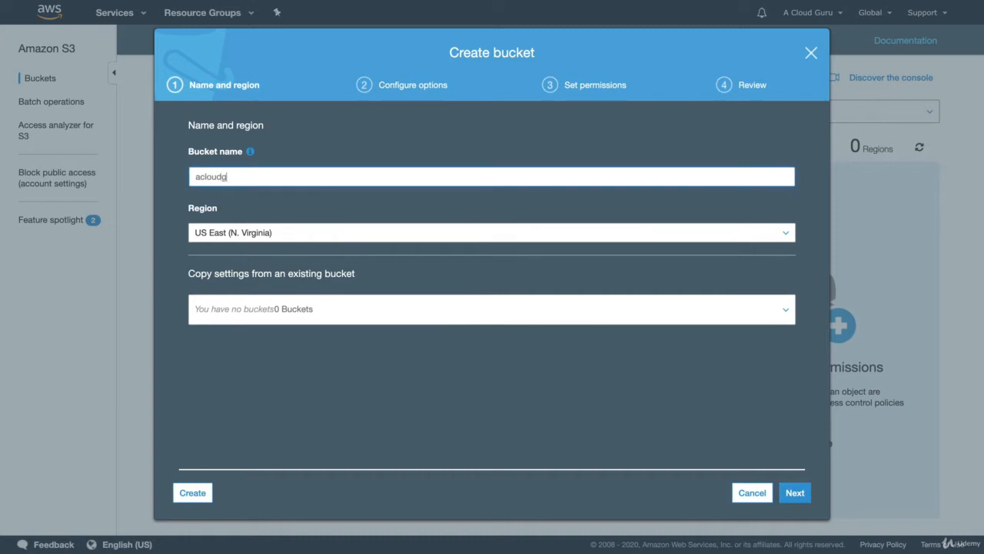
pyautogui.write('uru23432432432')
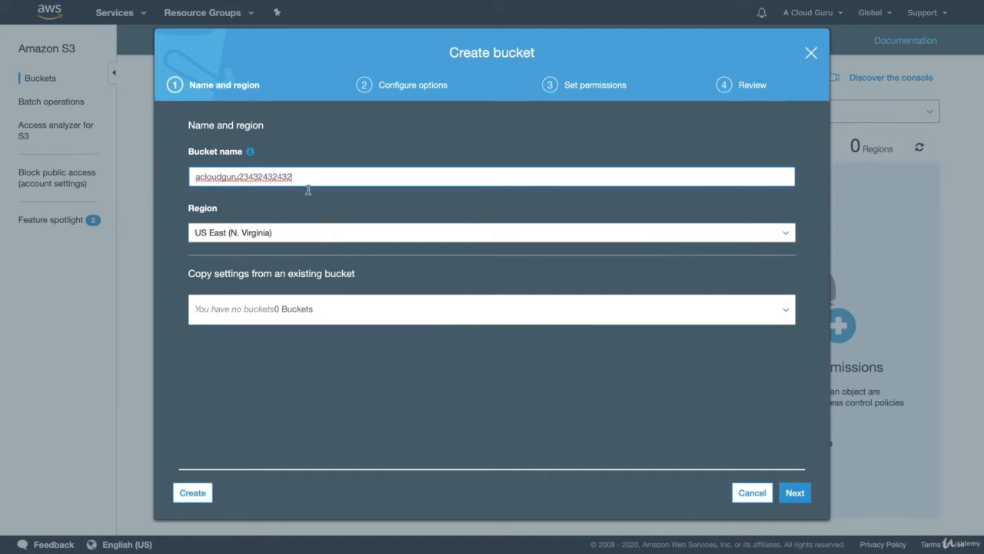
# Step: Look through the regions available for the bucket, leaving US East (N. Virginia) selected
pyautogui.click(258, 233)
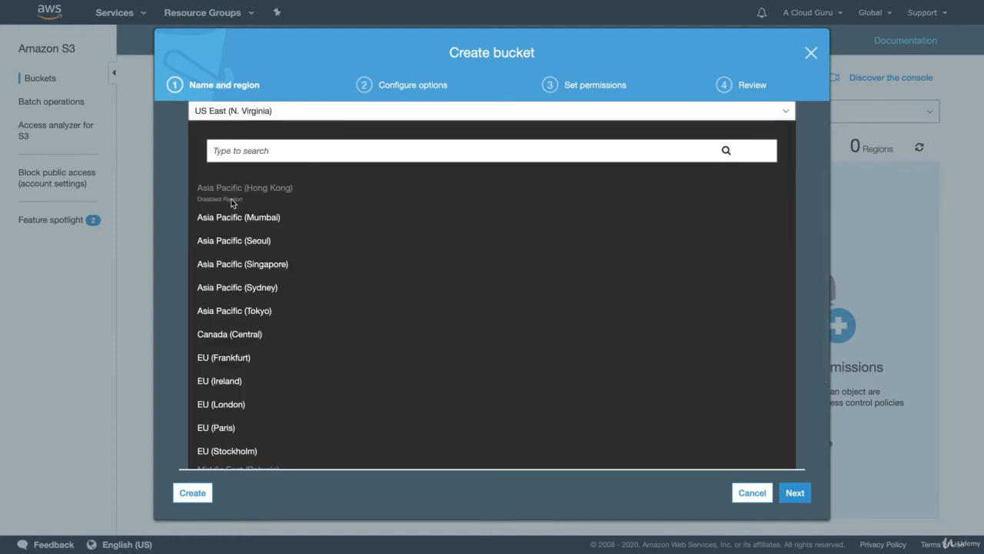
pyautogui.scroll(-2, 232, 202)
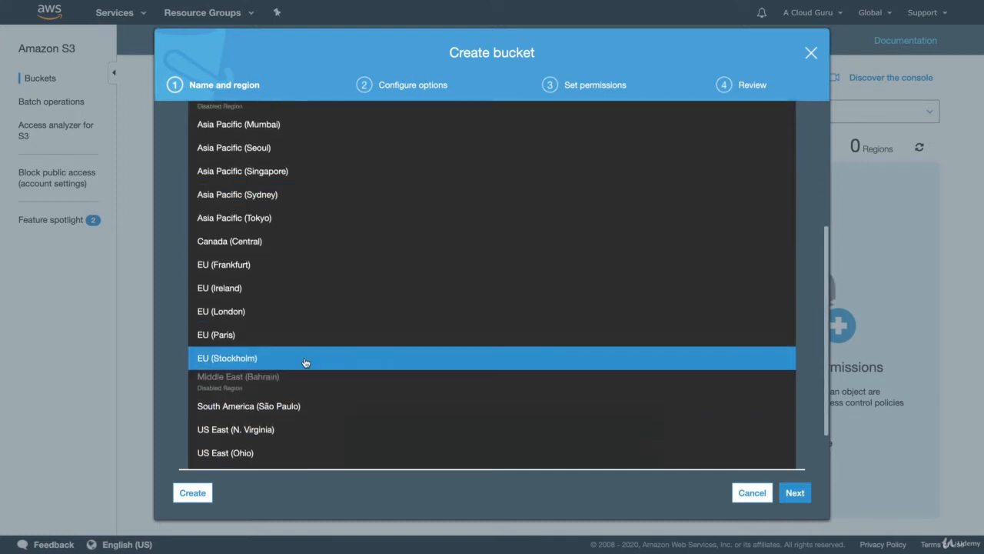
pyautogui.scroll(-2, 302, 369)
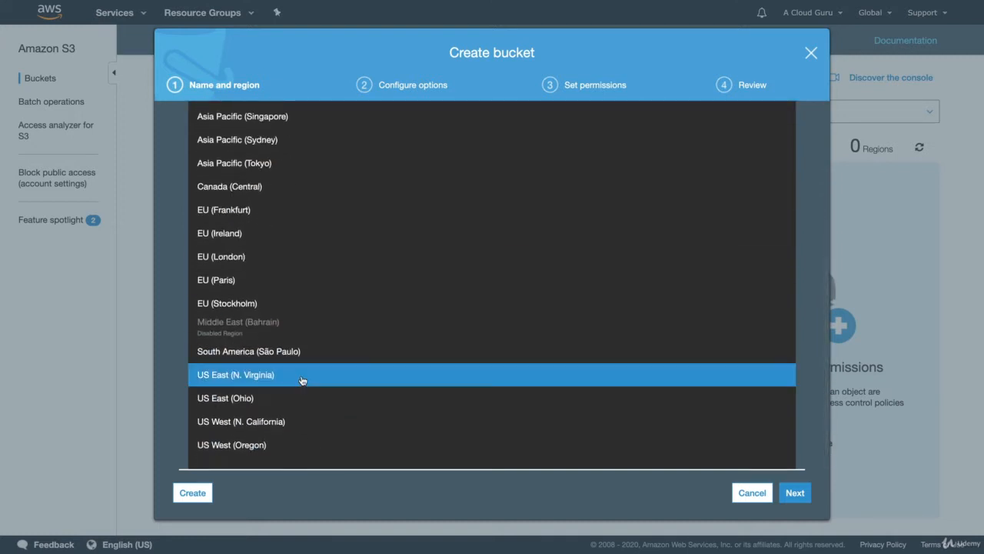
pyautogui.scroll(6, 301, 380)
pyautogui.scroll(-5, 301, 380)
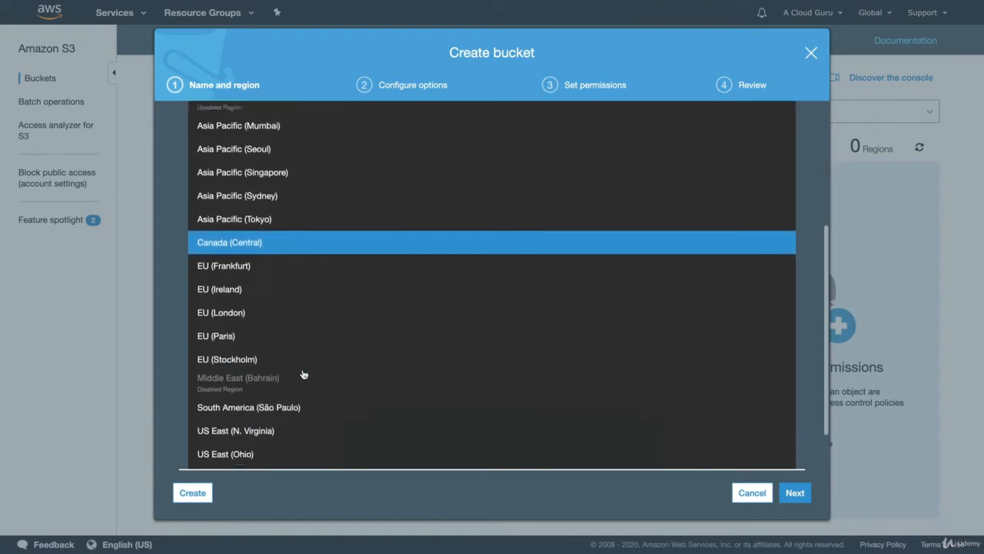
pyautogui.scroll(5, 304, 374)
pyautogui.click(377, 228)
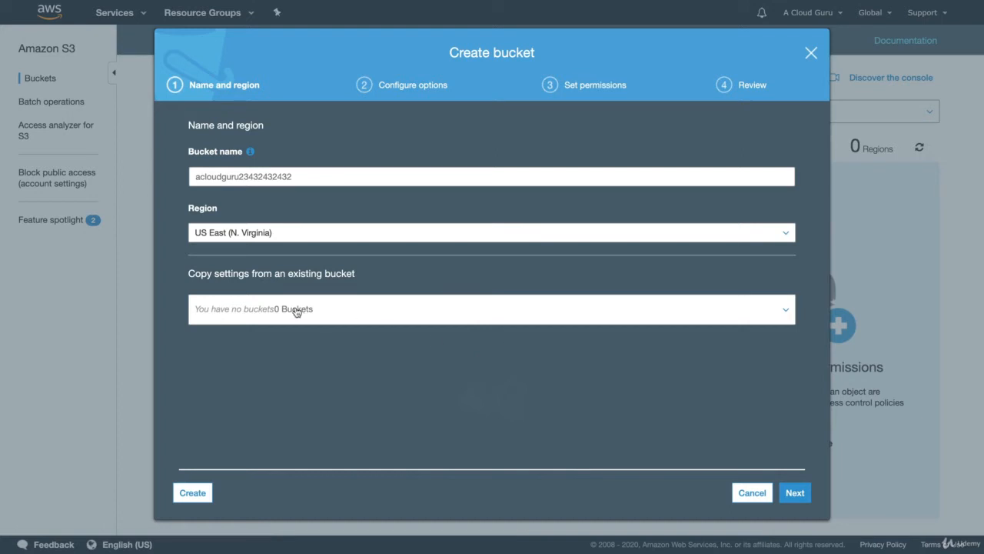
# Step: Go through the bucket's configuration options, including the advanced Object lock setting, and accept the defaults
pyautogui.click(800, 495)
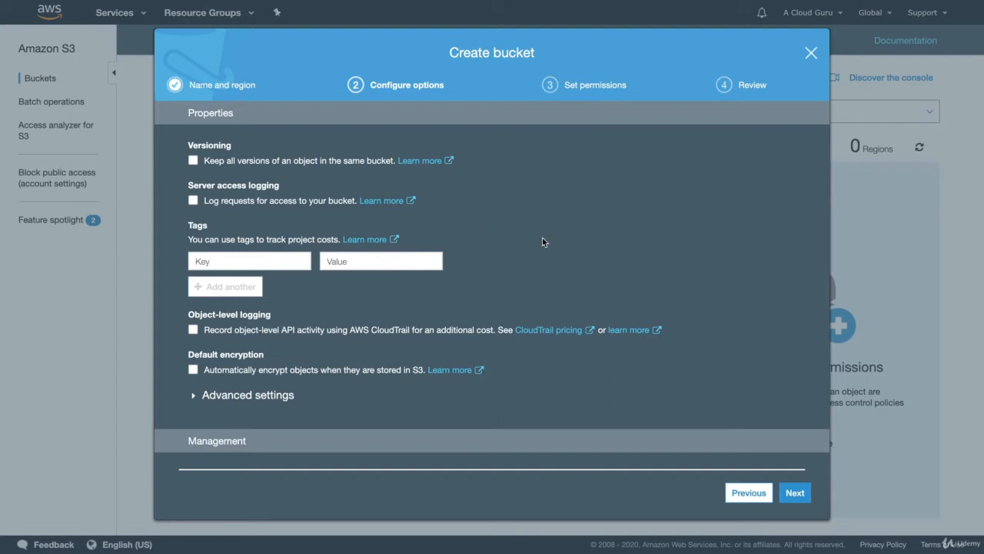
pyautogui.scroll(-1, 542, 238)
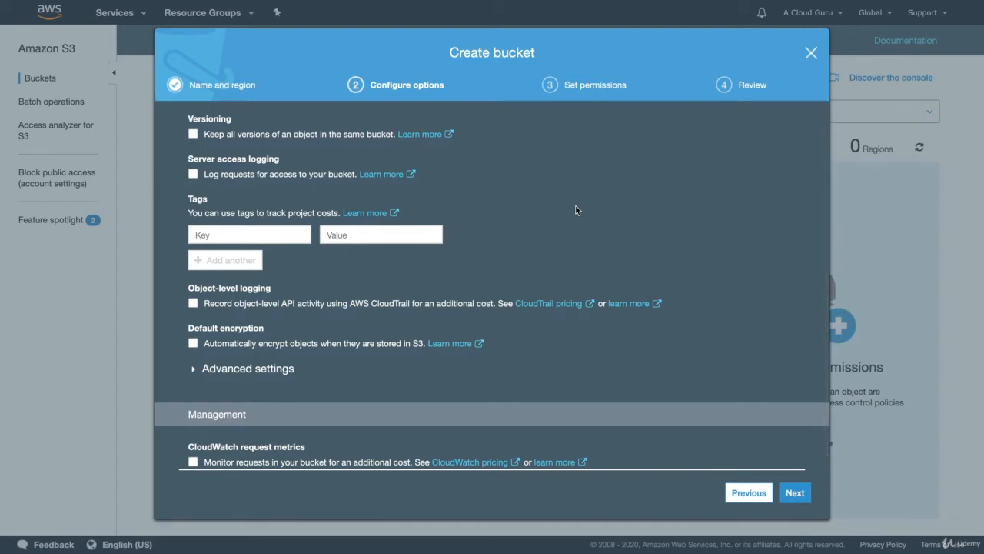
pyautogui.scroll(-1, 576, 210)
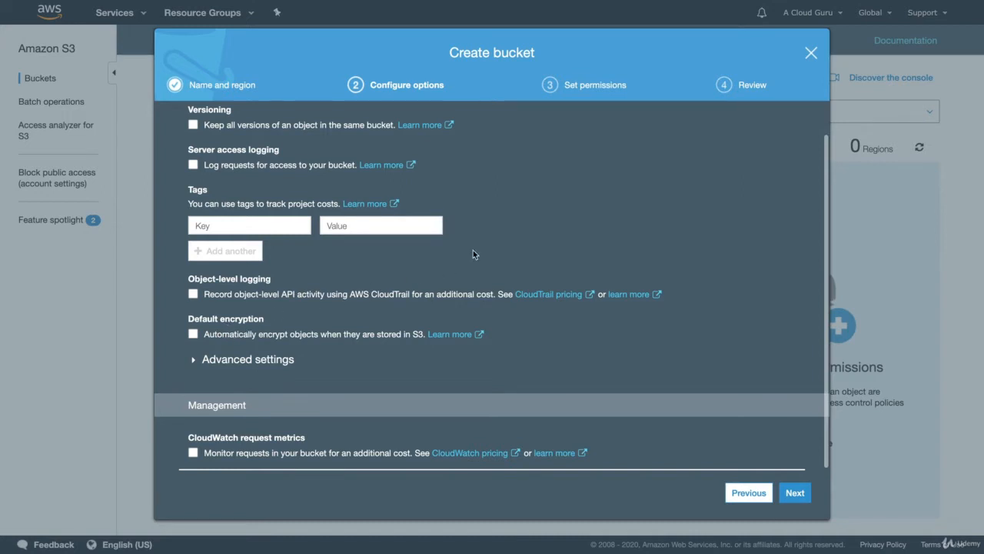
pyautogui.click(230, 361)
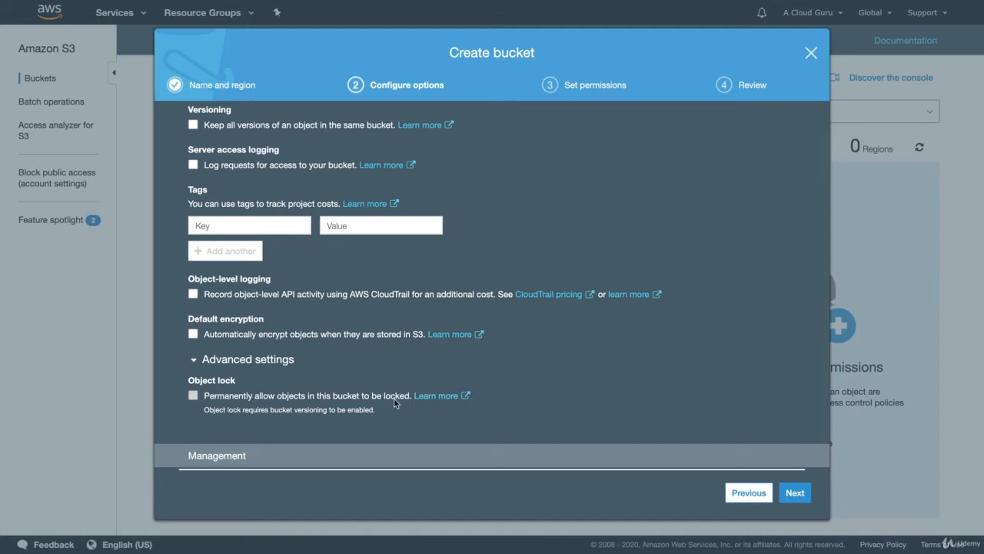
pyautogui.click(267, 361)
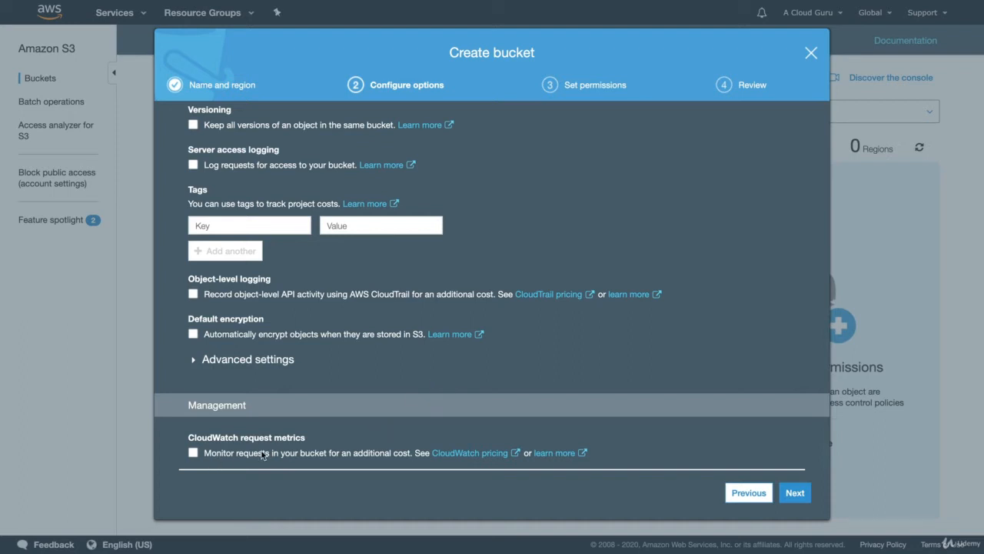
pyautogui.scroll(1, 581, 329)
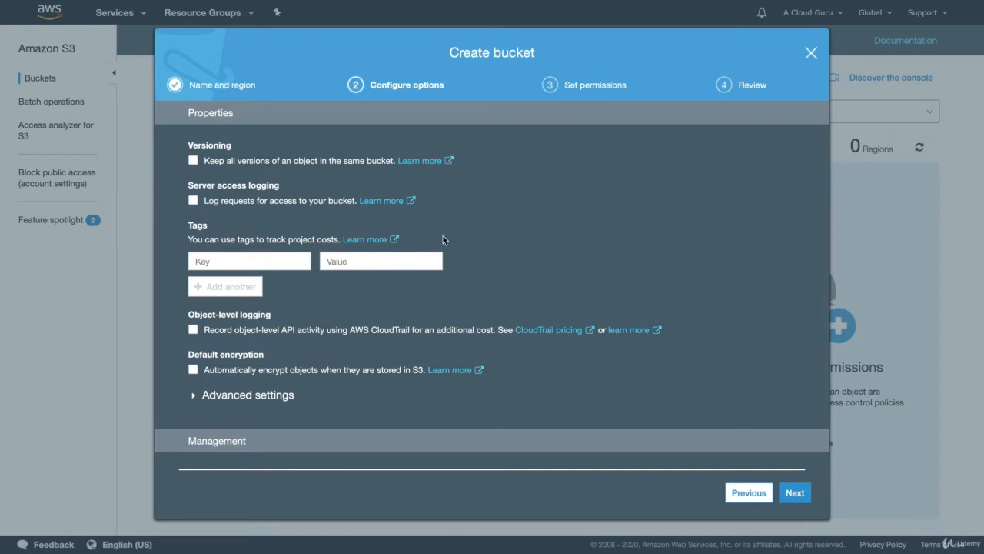
pyautogui.click(796, 493)
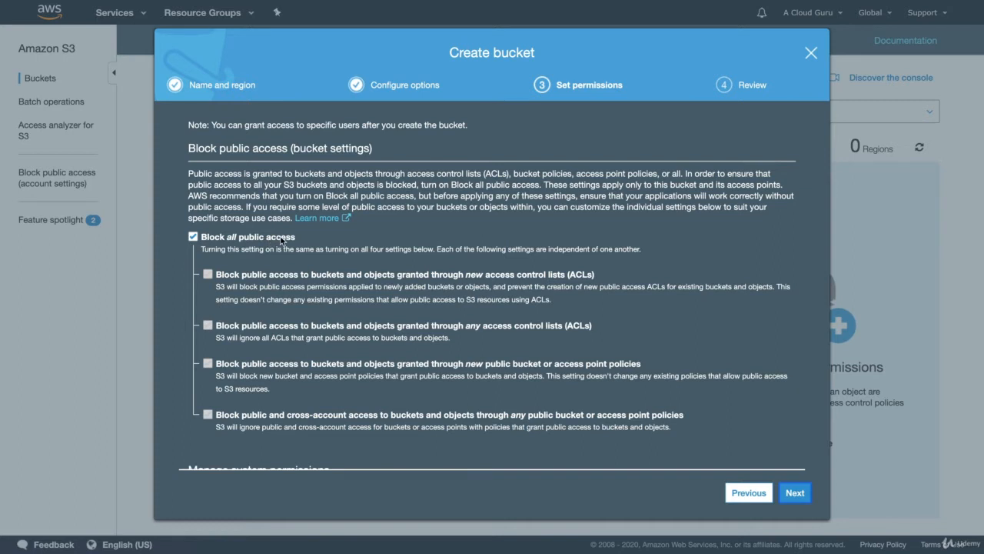
# Step: Switch Block all public access off and back on, and accept the bucket's permission settings
pyautogui.click(192, 237)
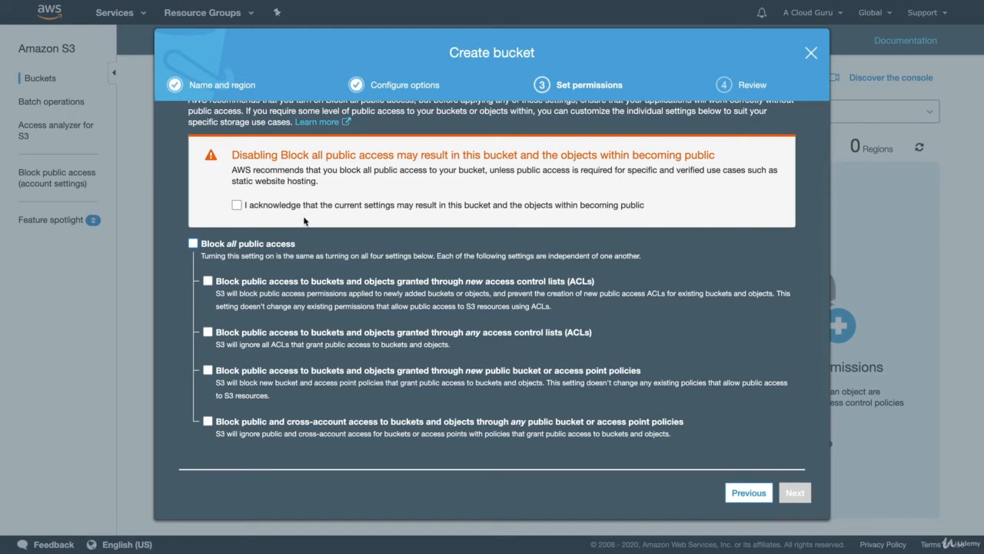
pyautogui.click(193, 243)
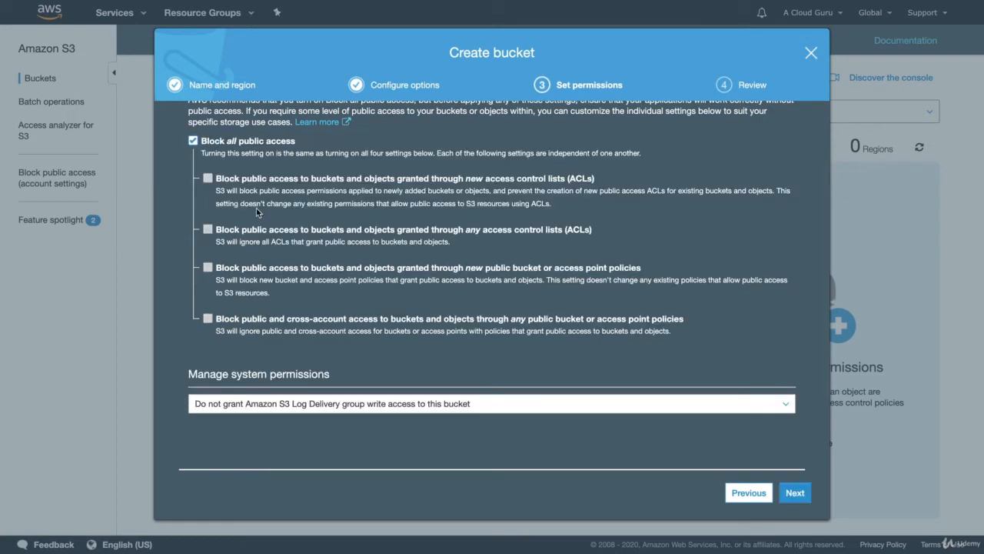
pyautogui.scroll(1, 291, 231)
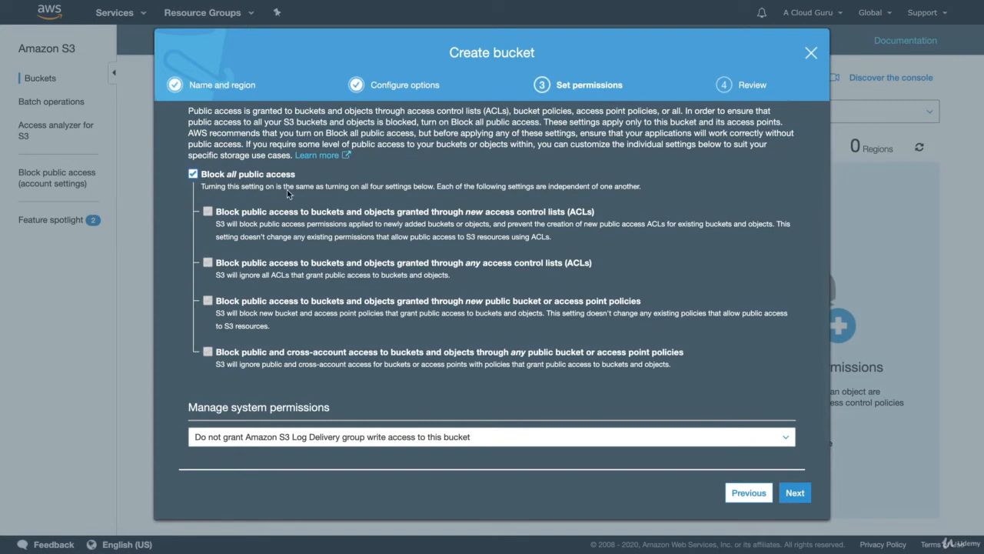
pyautogui.scroll(1, 287, 189)
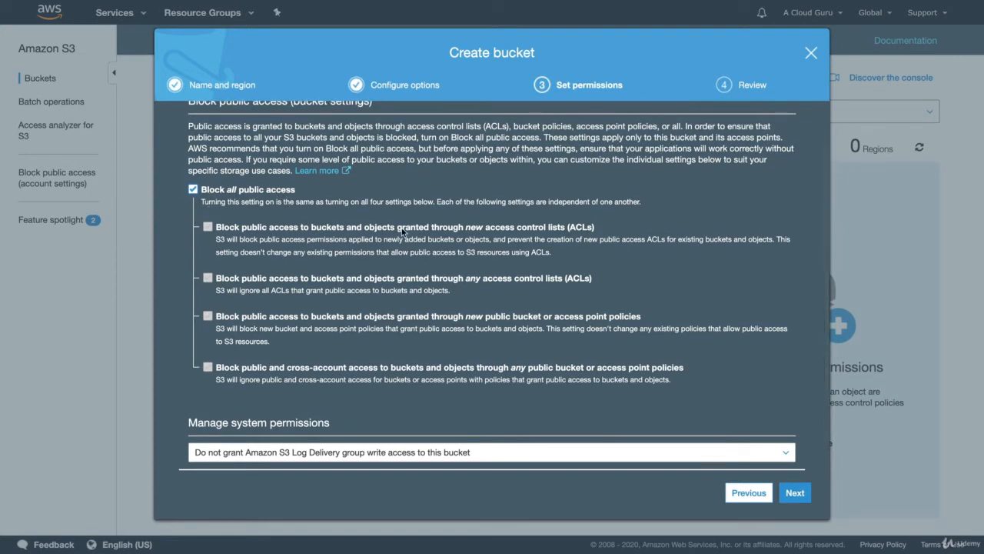
pyautogui.scroll(2, 404, 234)
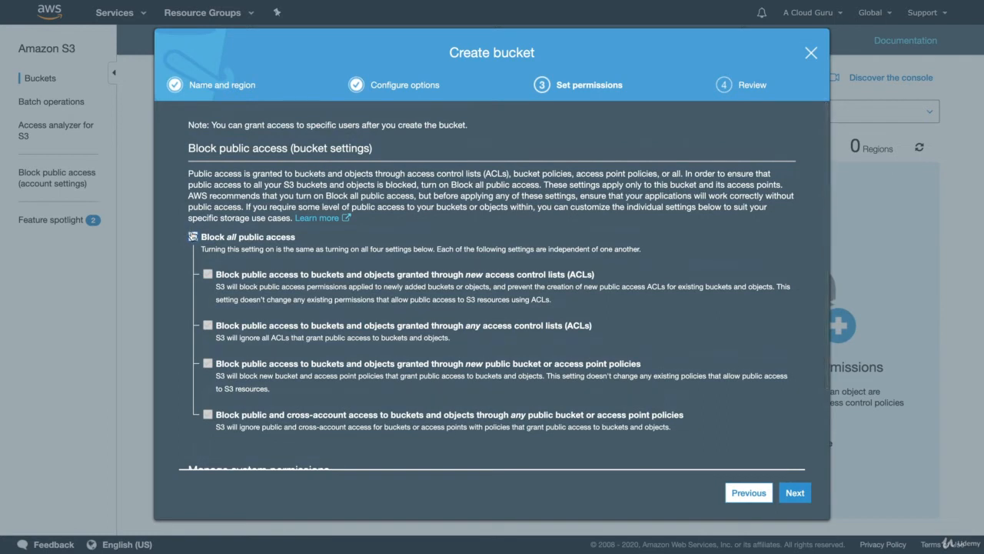
pyautogui.click(792, 494)
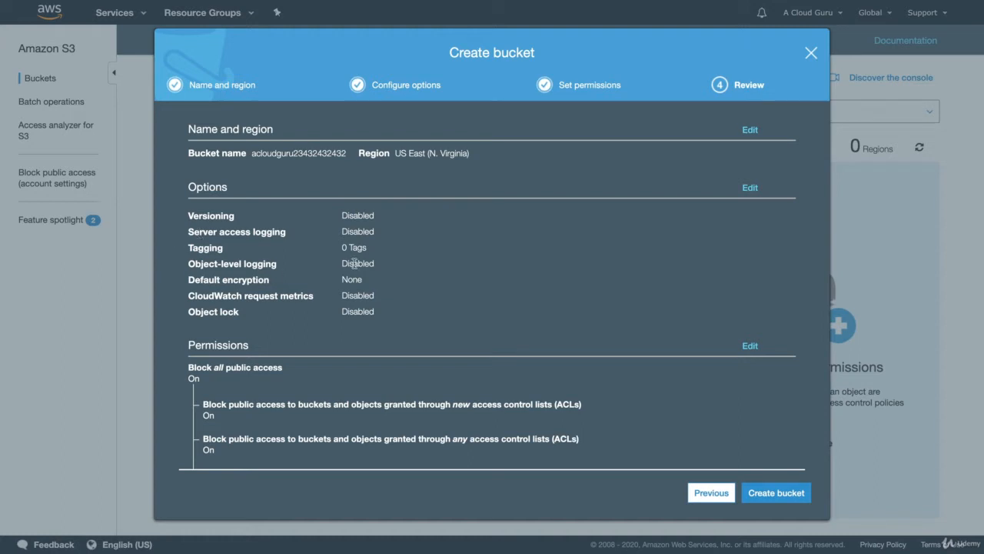
# Step: Check the summary of the bucket's options and permissions, and create the bucket
pyautogui.scroll(-3, 372, 295)
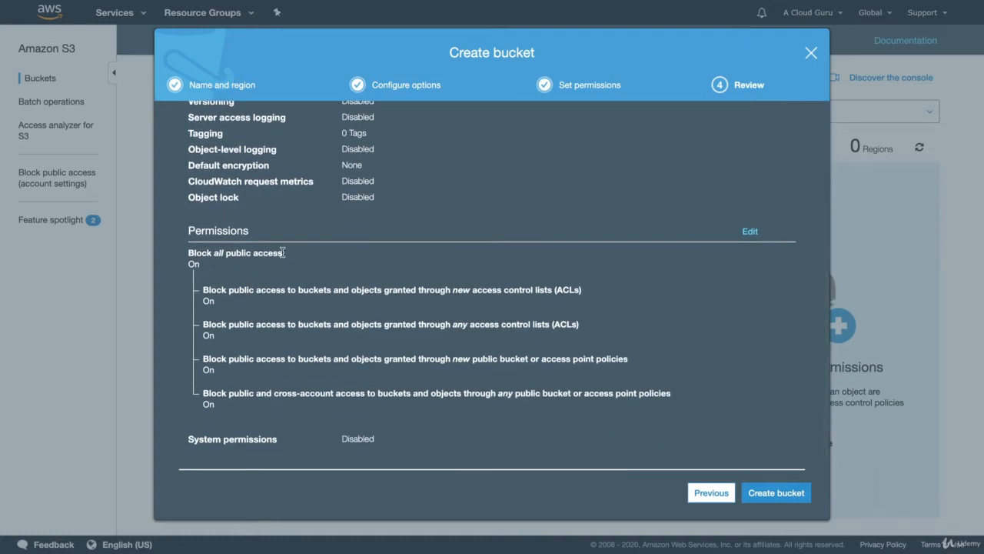
pyautogui.scroll(3, 364, 252)
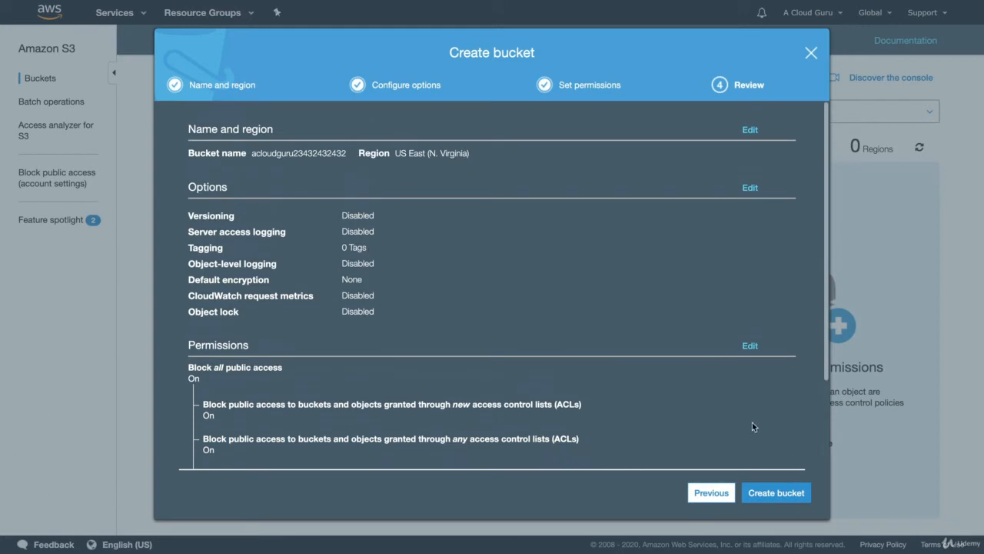
pyautogui.click(778, 493)
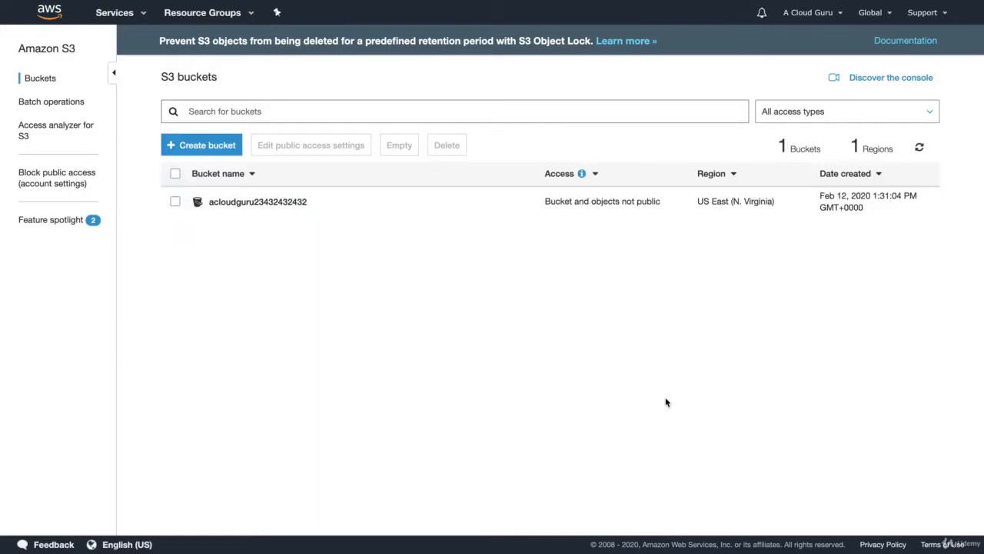
pyautogui.click(258, 201)
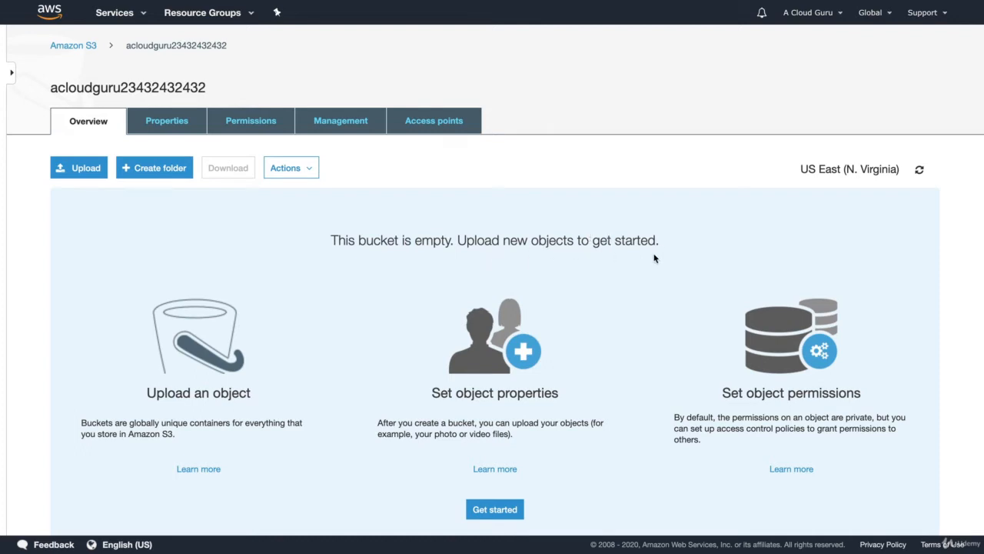
pyautogui.click(73, 170)
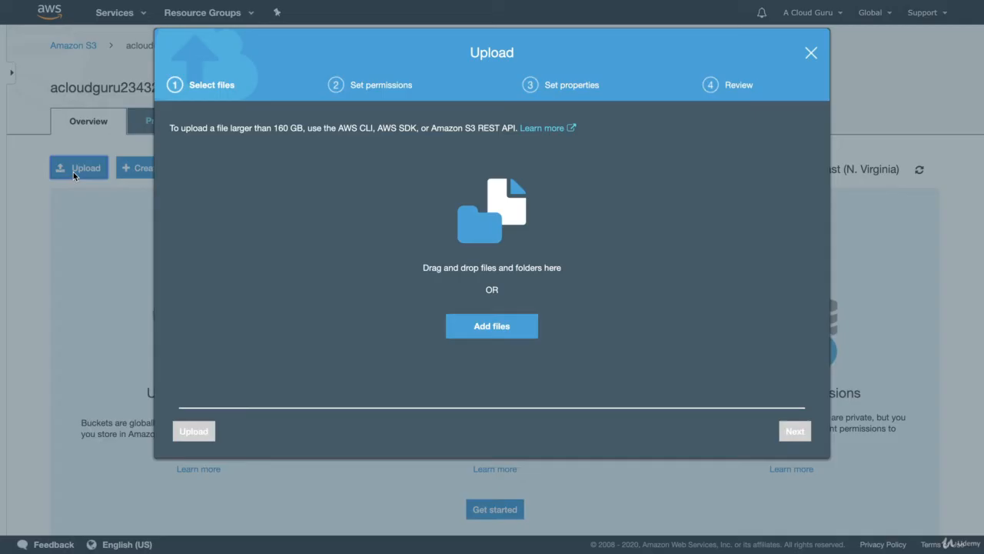
pyautogui.click(496, 329)
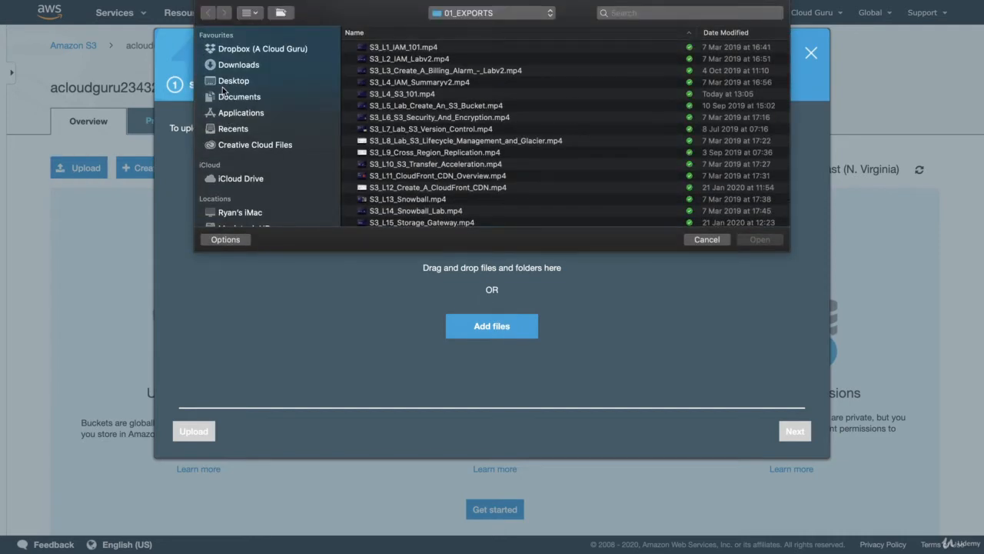
pyautogui.click(236, 65)
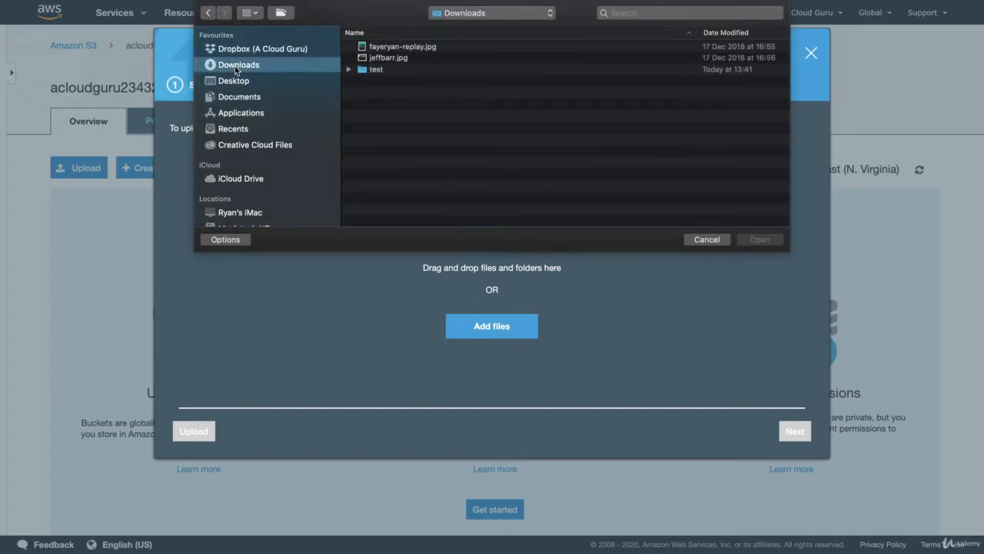
pyautogui.click(404, 48)
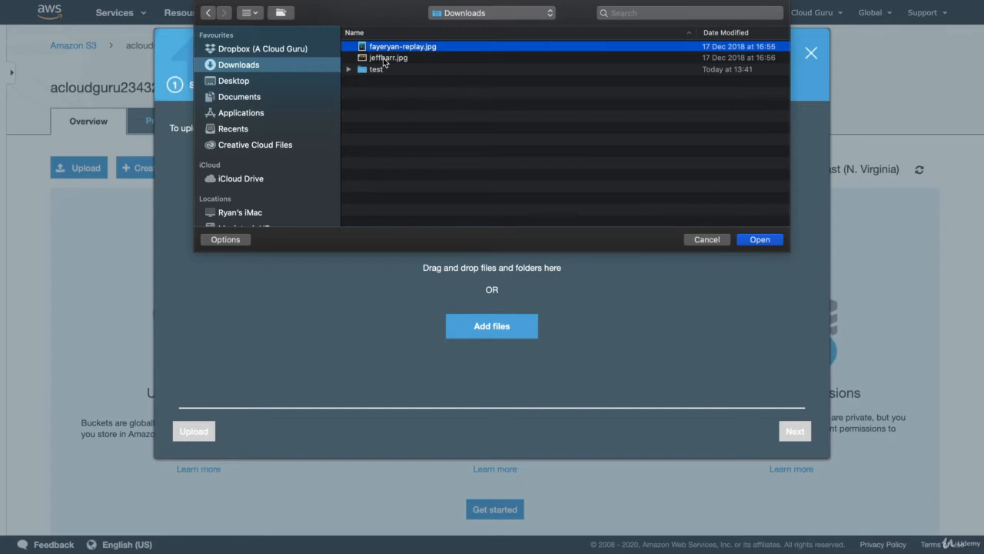
pyautogui.keyDown('shift'); pyautogui.click(383, 59); pyautogui.keyUp('shift')
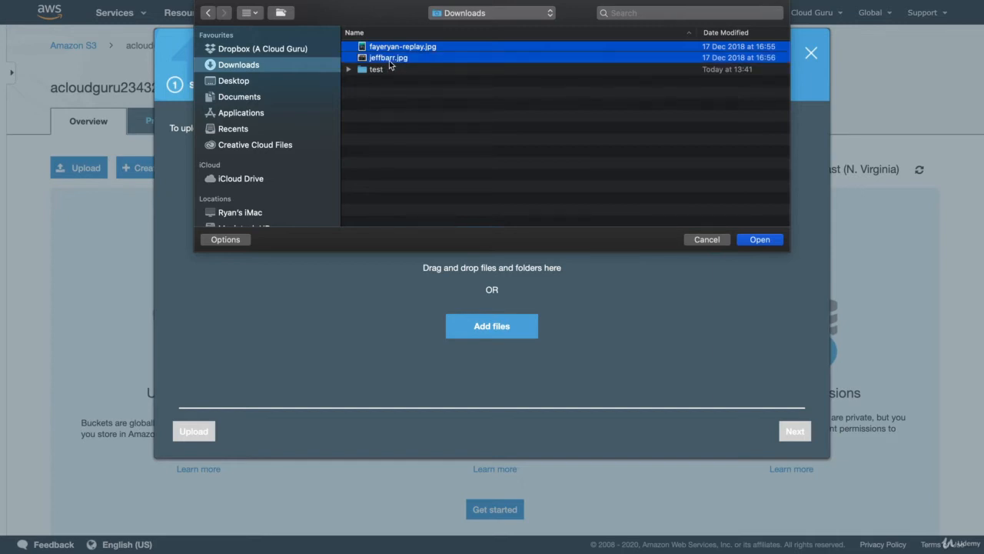
pyautogui.click(760, 240)
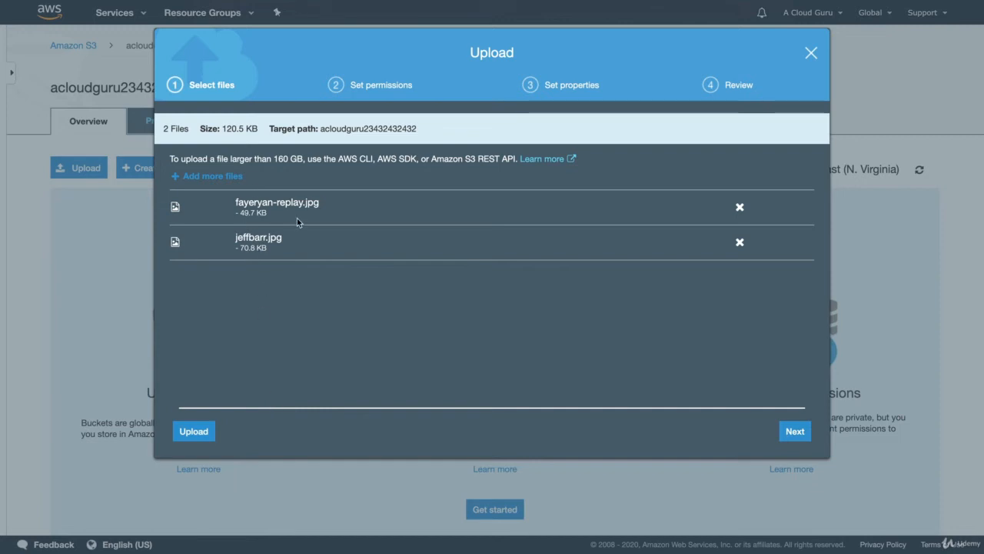
pyautogui.click(198, 431)
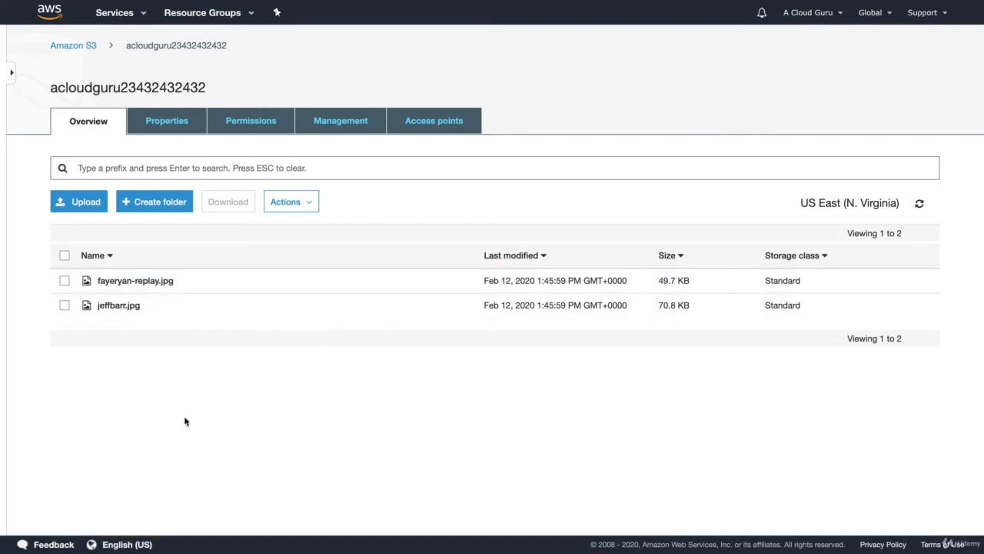
# Step: View the details of fayeryan-replay.jpg, open its object URL to test public access, and return to the bucket
pyautogui.click(64, 281)
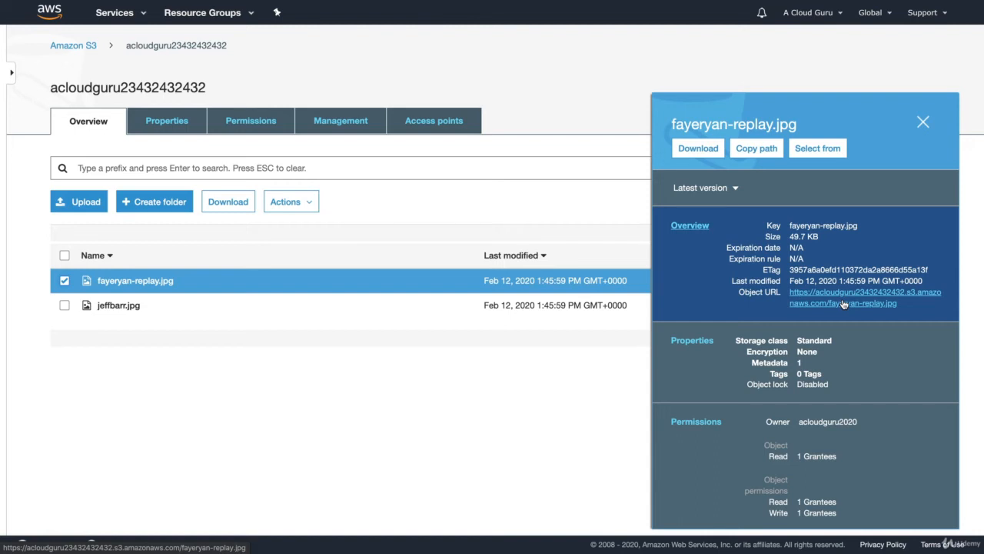
pyautogui.click(843, 304)
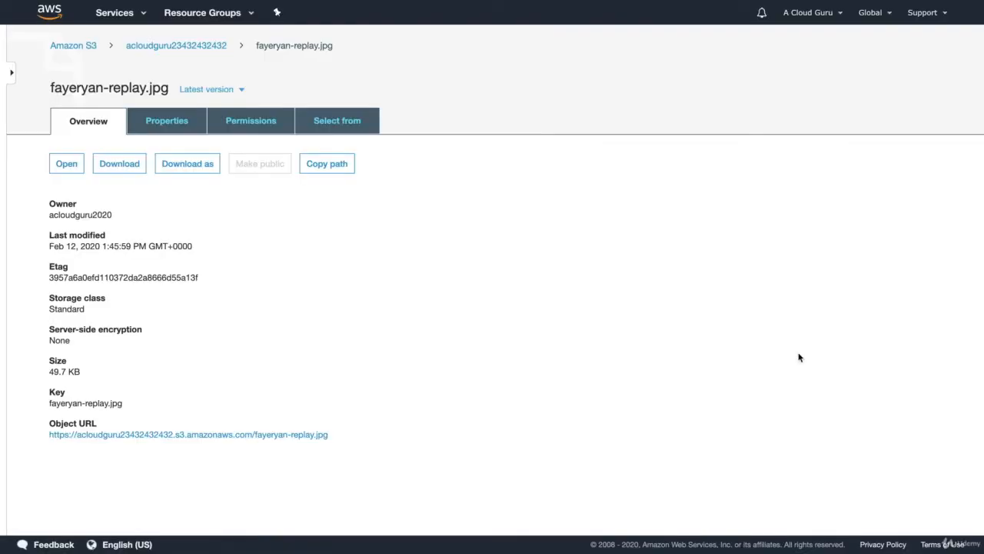
pyautogui.click(185, 47)
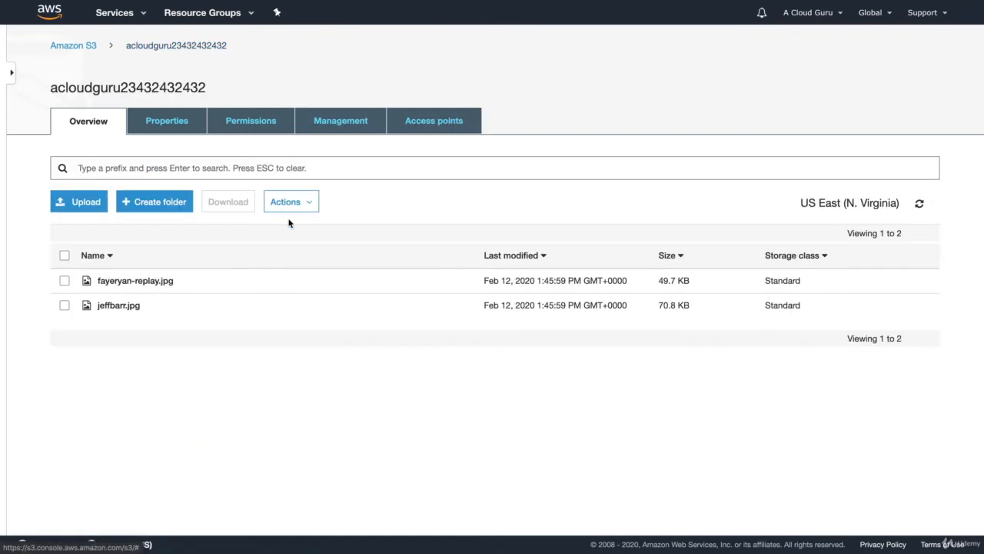
# Step: Check whether the Make public action is available for fayeryan-replay.jpg, and leave the object unselected
pyautogui.click(64, 281)
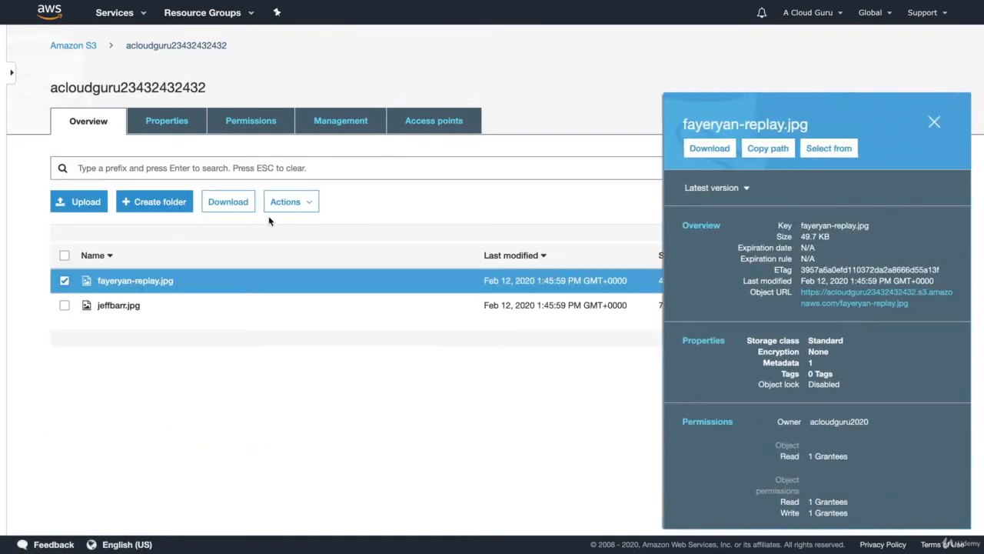
pyautogui.click(301, 202)
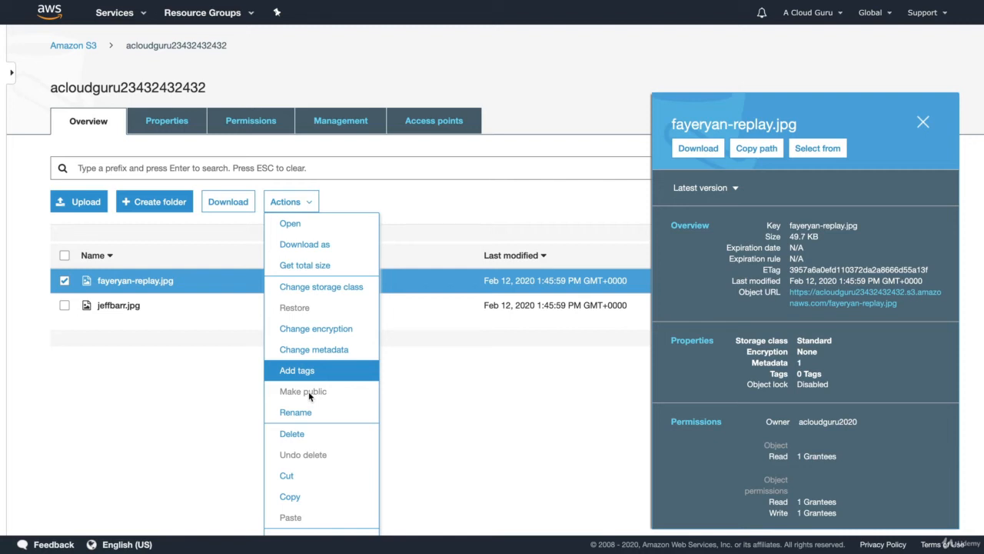
pyautogui.click(452, 393)
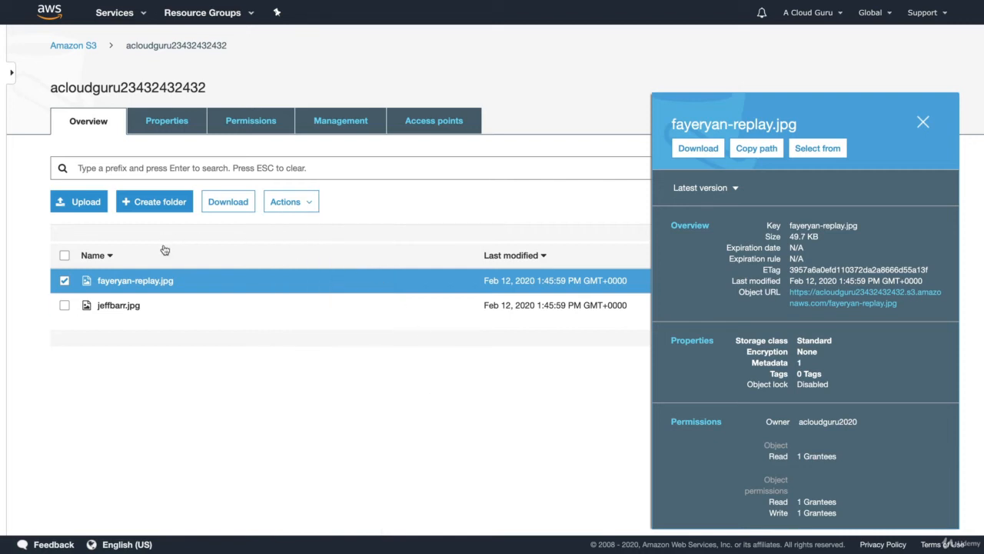
pyautogui.click(64, 281)
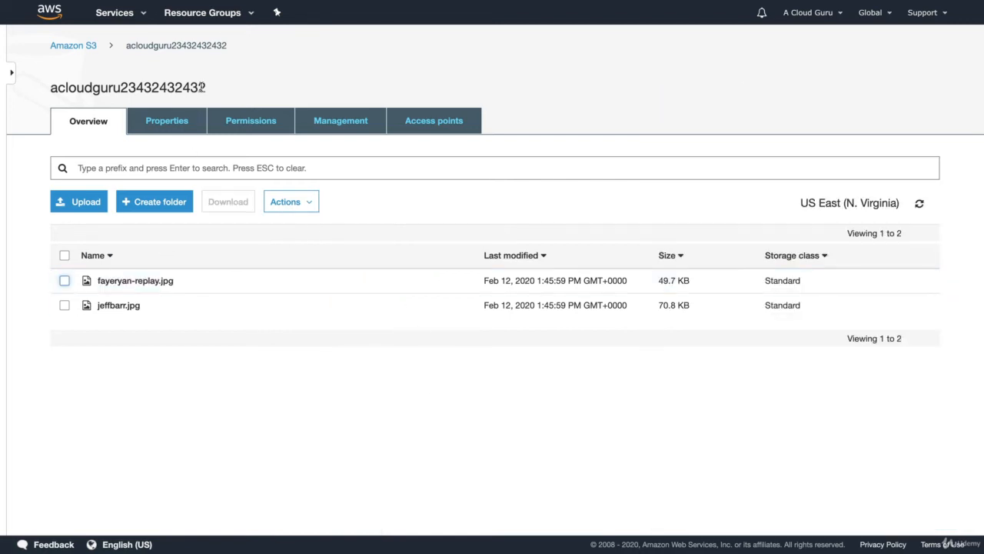
pyautogui.click(82, 48)
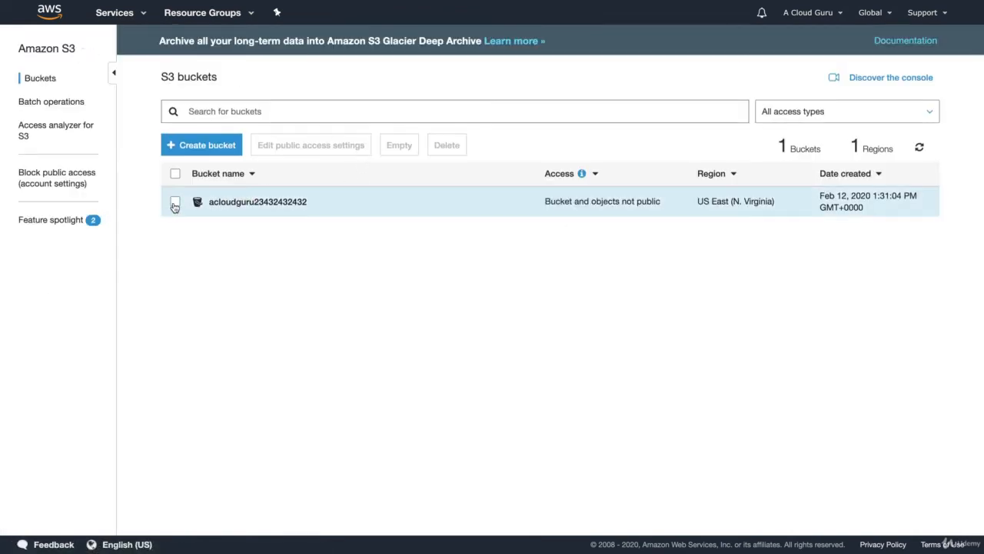
pyautogui.click(175, 204)
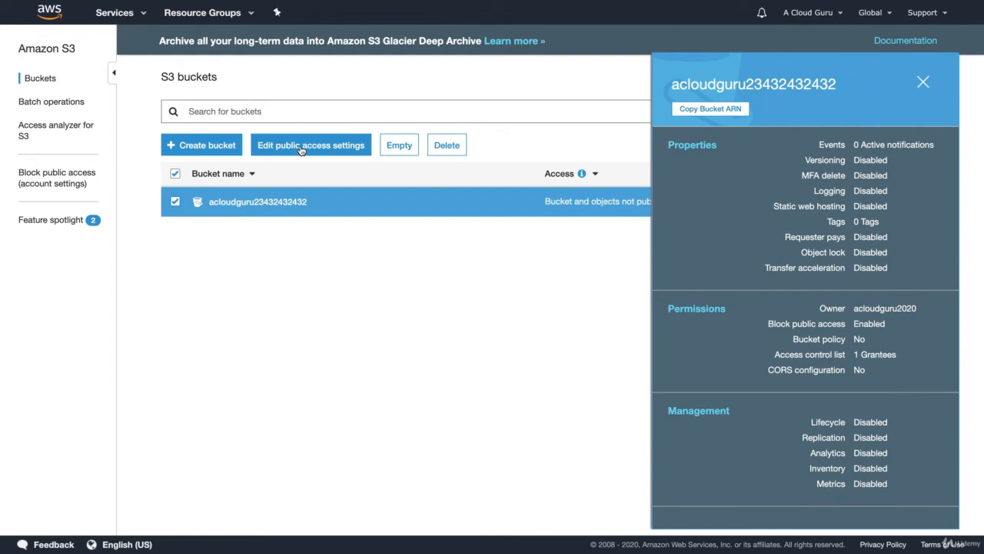
pyautogui.click(301, 149)
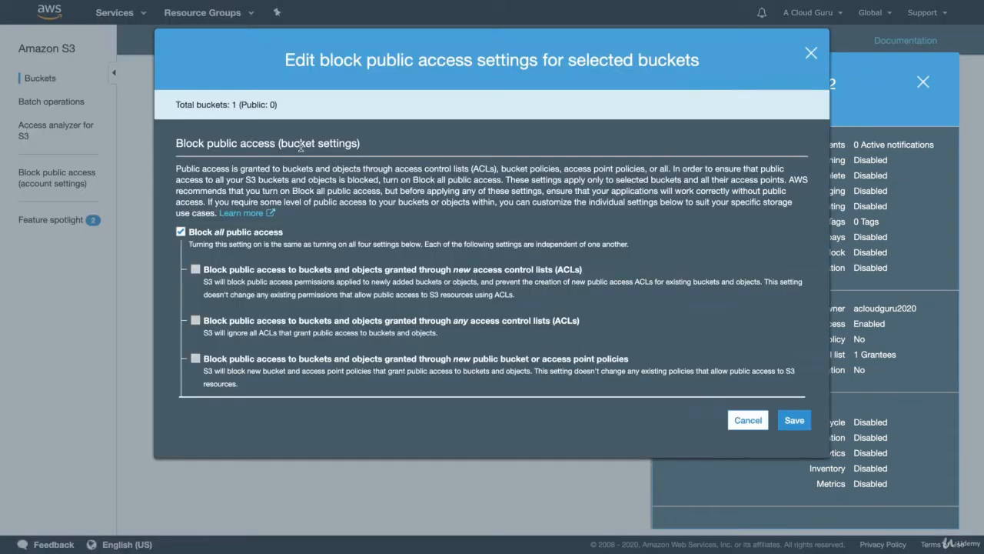
pyautogui.click(182, 233)
pyautogui.click(797, 420)
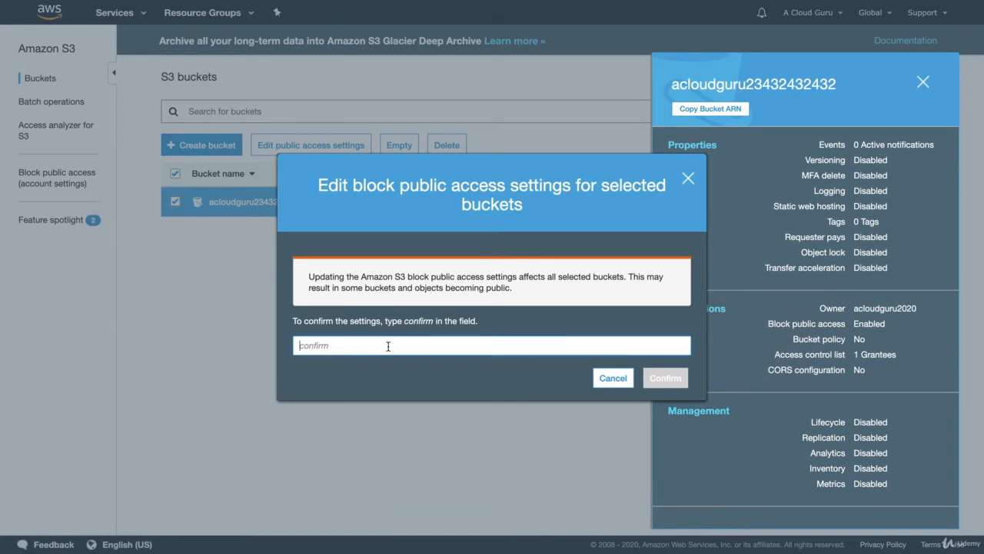
pyautogui.write('confirm')
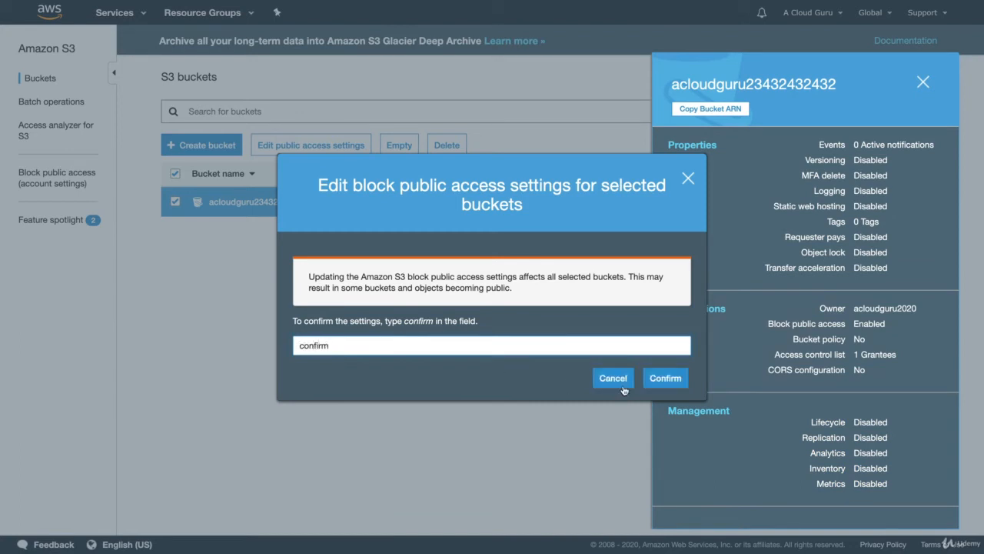
pyautogui.click(665, 378)
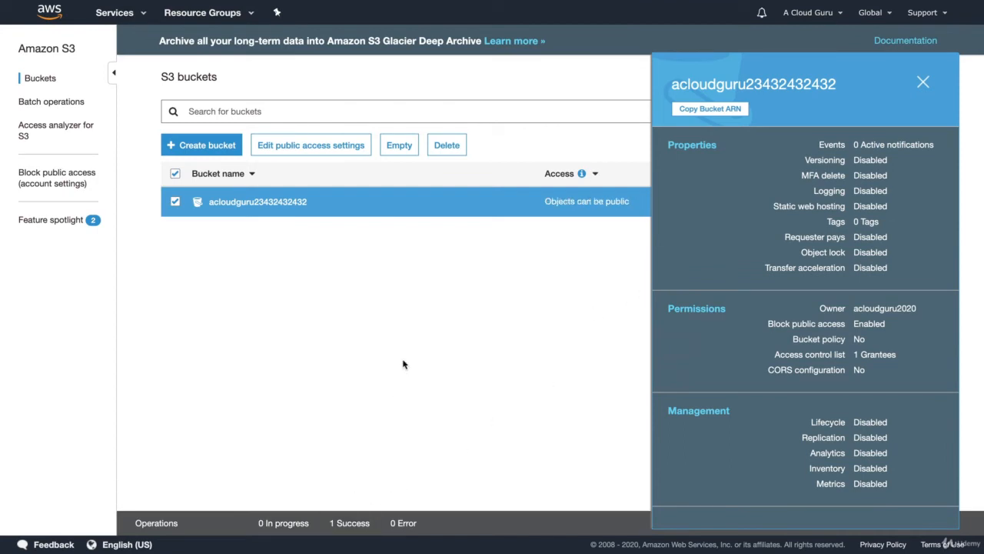
pyautogui.click(922, 83)
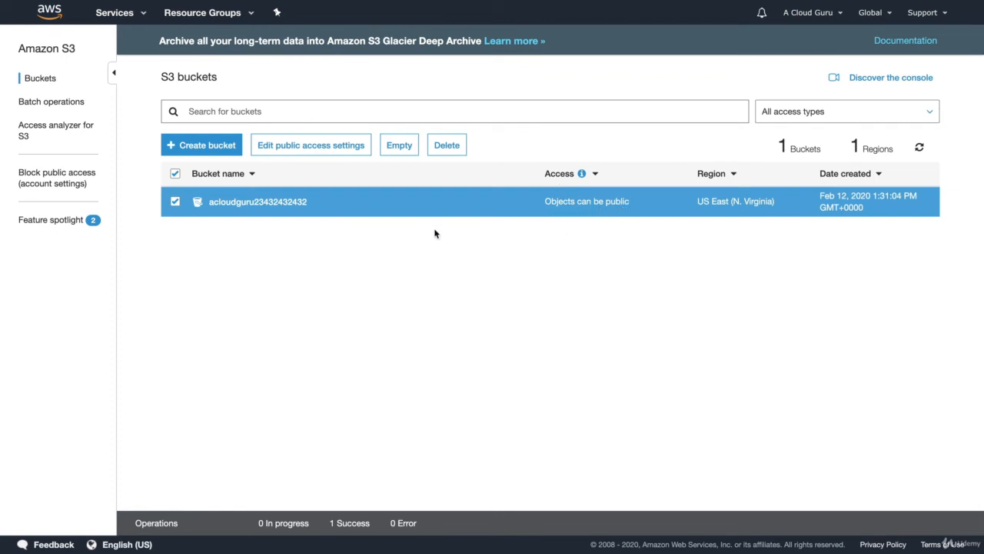
pyautogui.click(278, 201)
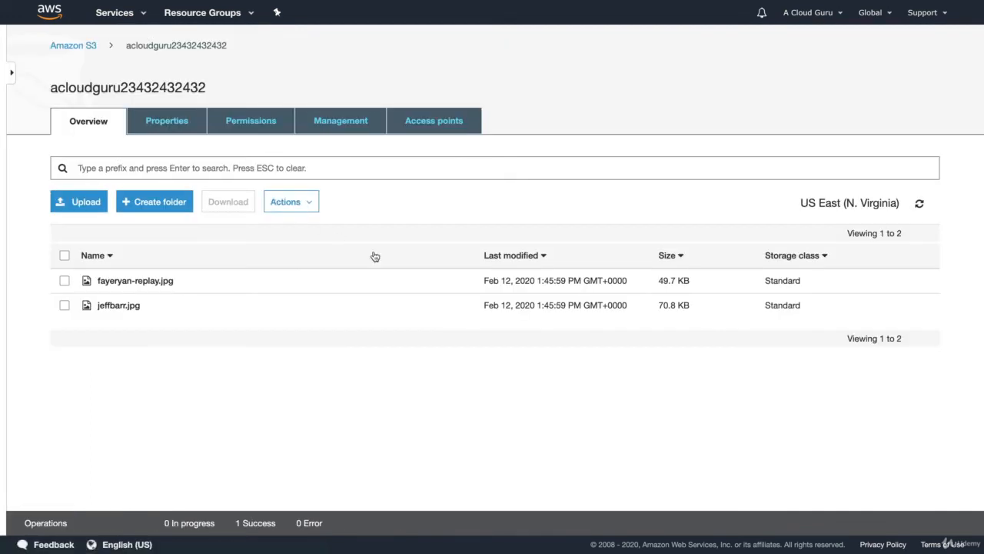
pyautogui.click(157, 283)
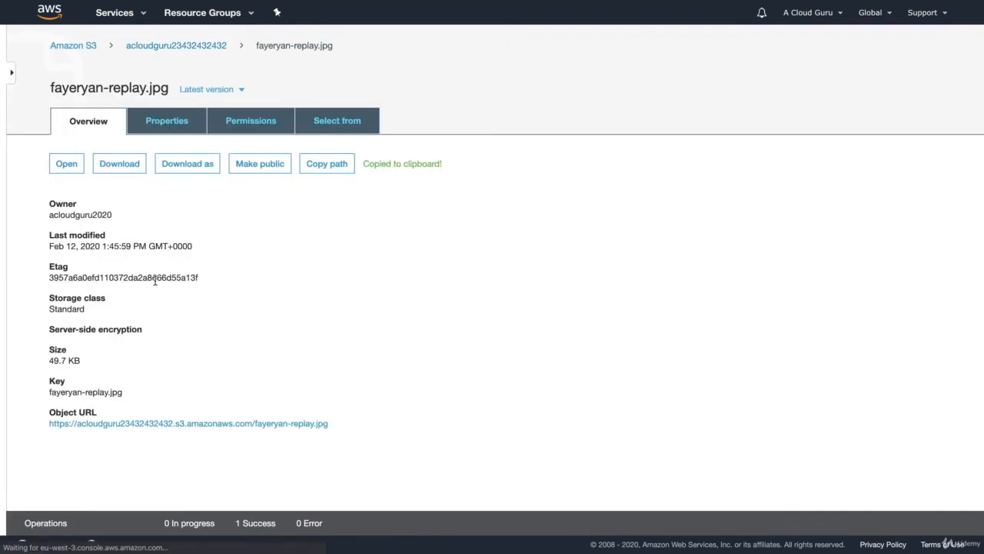
pyautogui.click(256, 435)
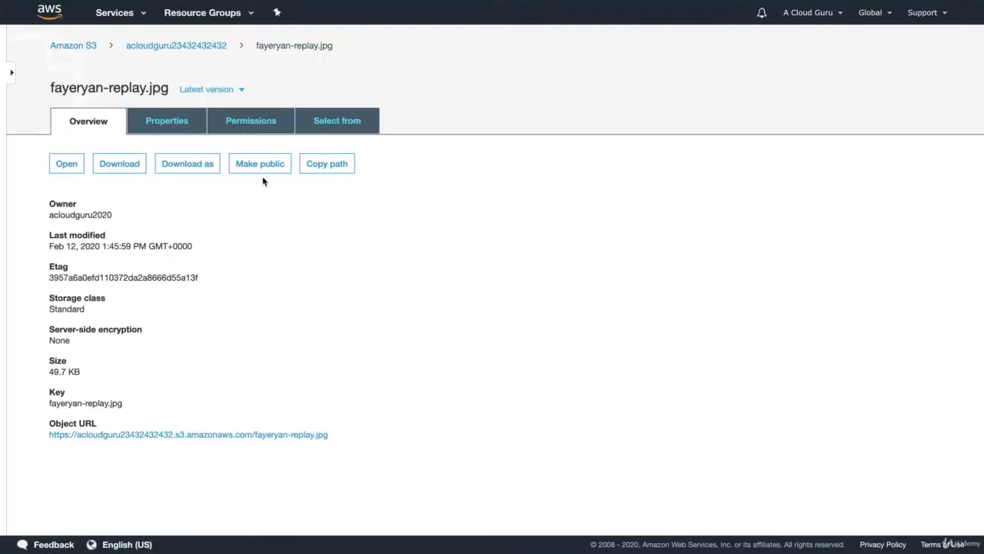
# Step: Make fayeryan-replay.jpg public from the bucket's object list and view its updated details
pyautogui.click(204, 45)
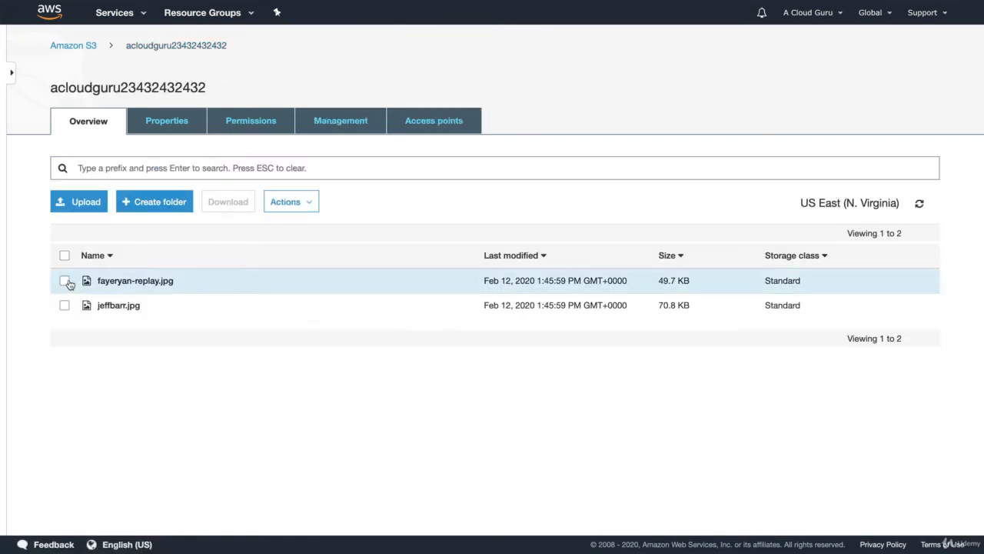
pyautogui.click(65, 281)
pyautogui.click(291, 201)
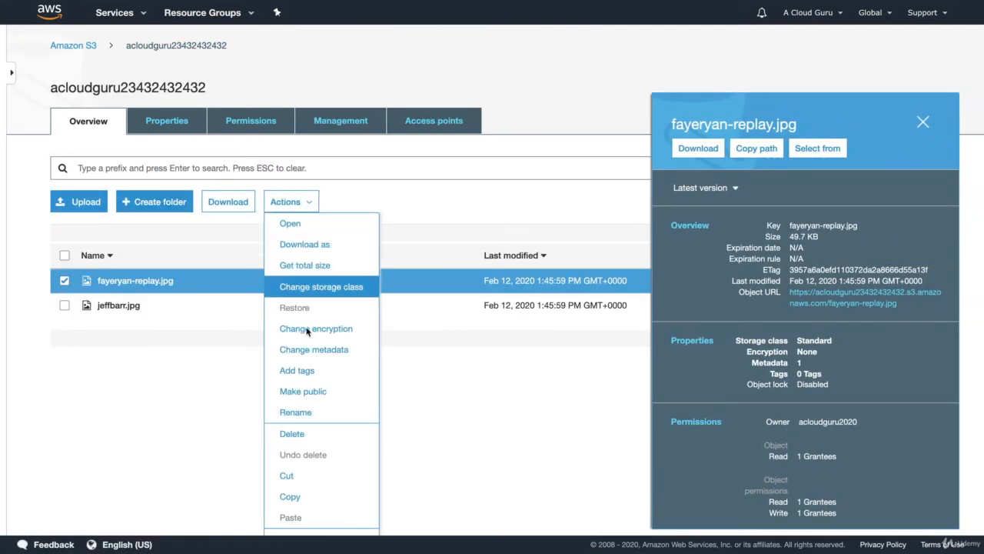
pyautogui.click(308, 394)
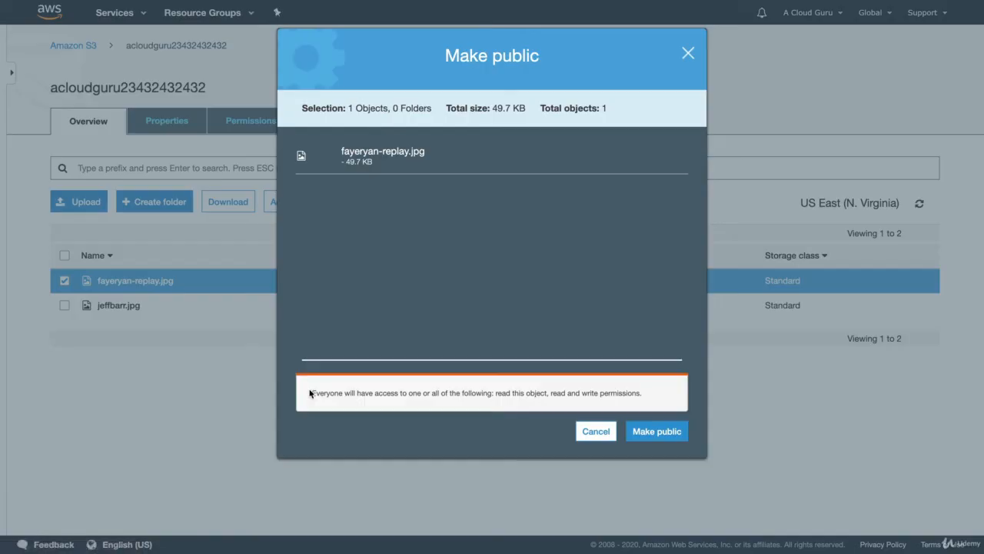
pyautogui.click(661, 429)
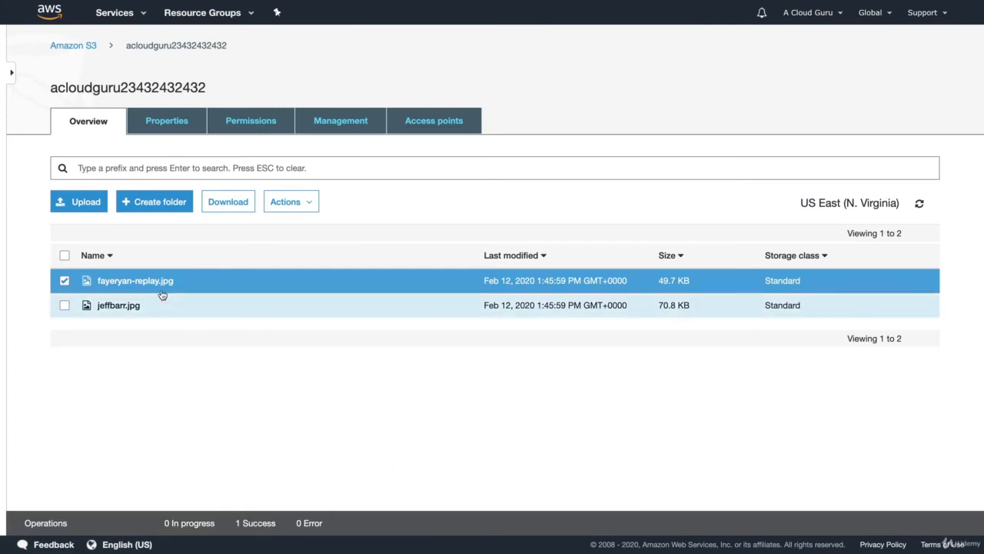
pyautogui.click(65, 281)
pyautogui.click(66, 282)
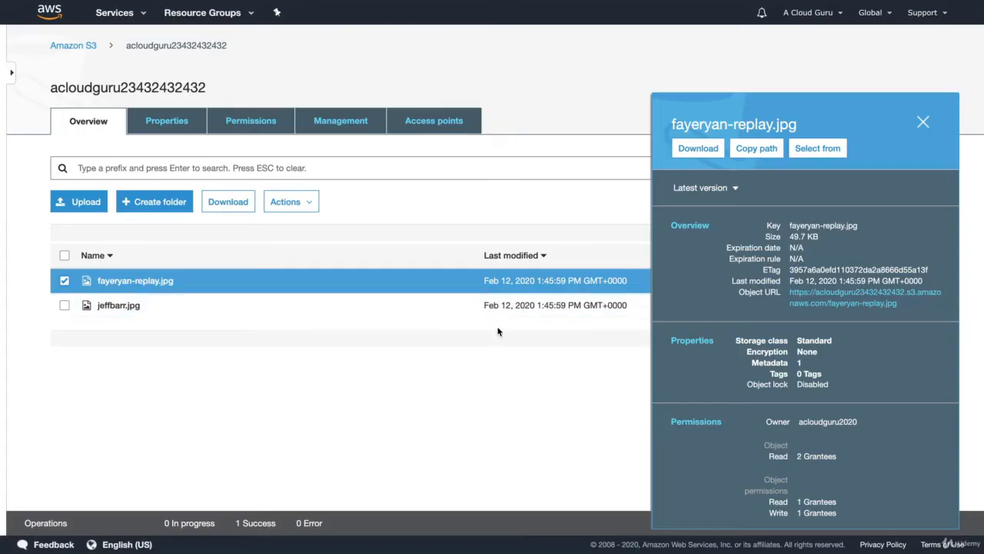
# Step: Select only jeffbarr.jpg, make it public, and open its object URL
pyautogui.click(65, 307)
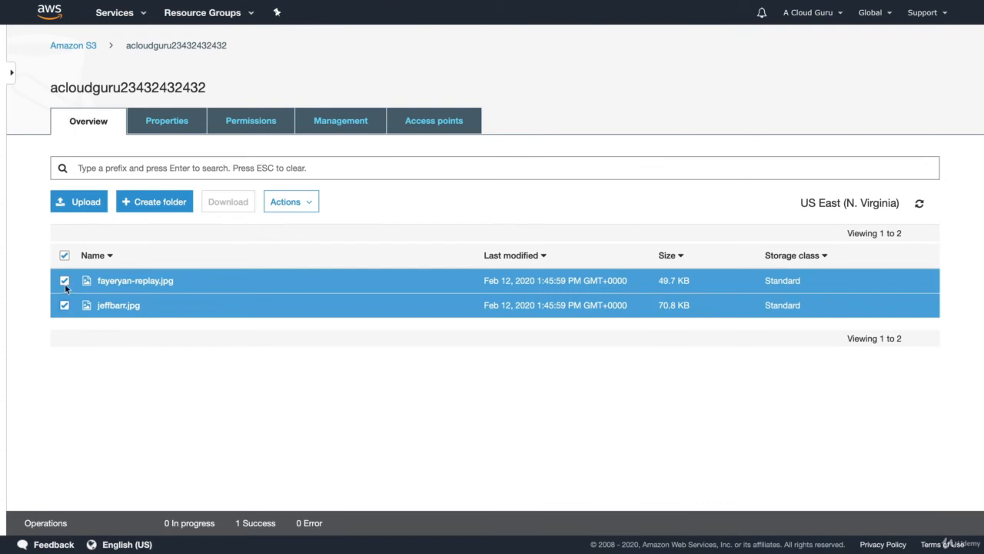
pyautogui.click(64, 280)
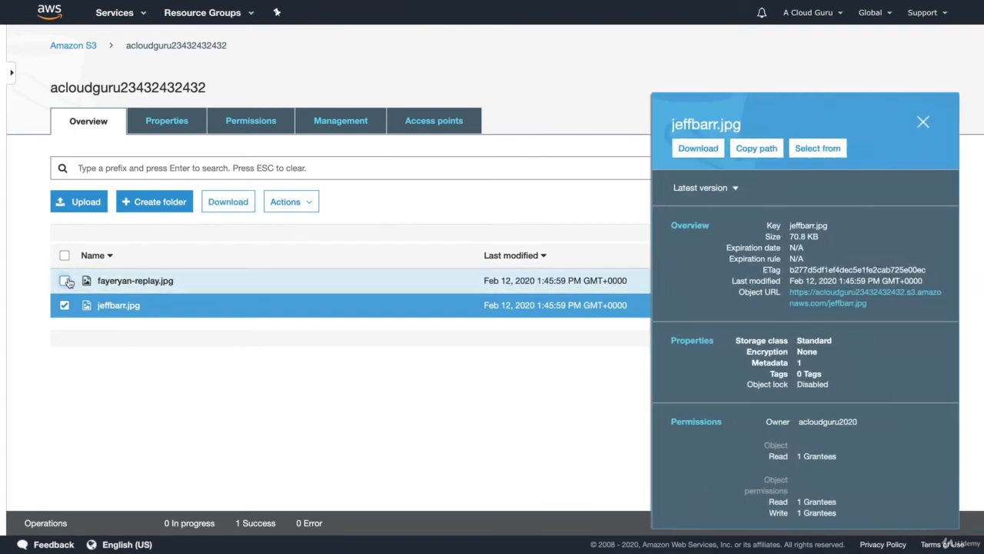
pyautogui.click(285, 201)
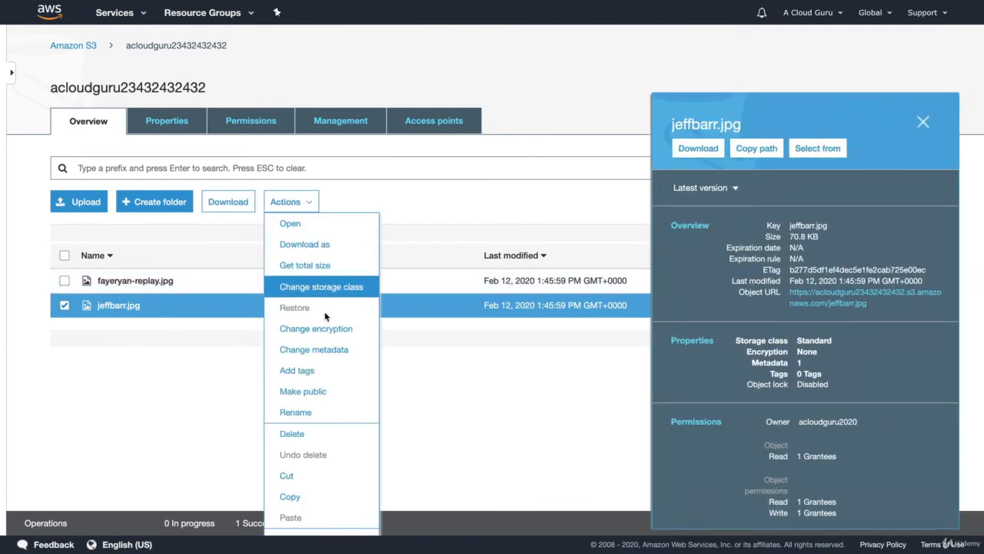
pyautogui.click(311, 393)
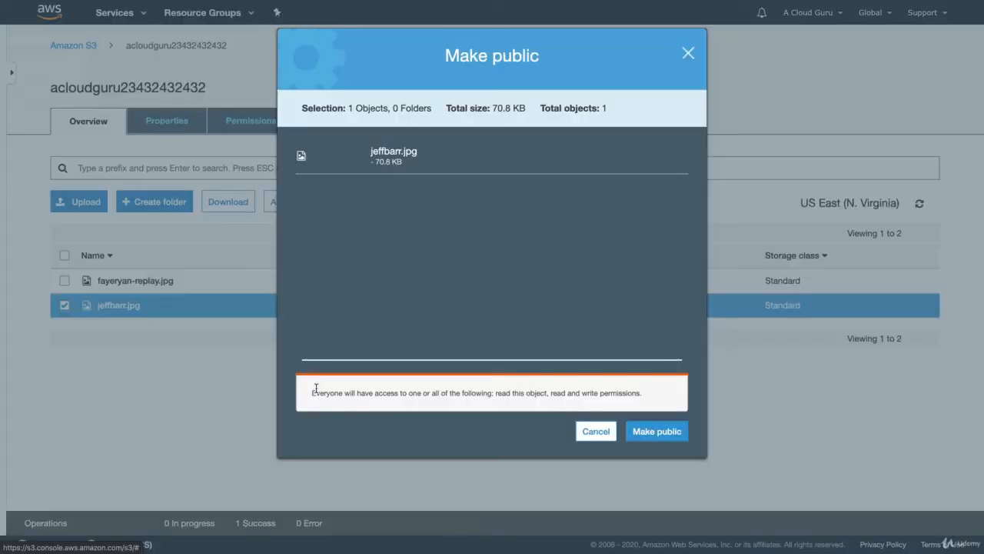
pyautogui.click(669, 433)
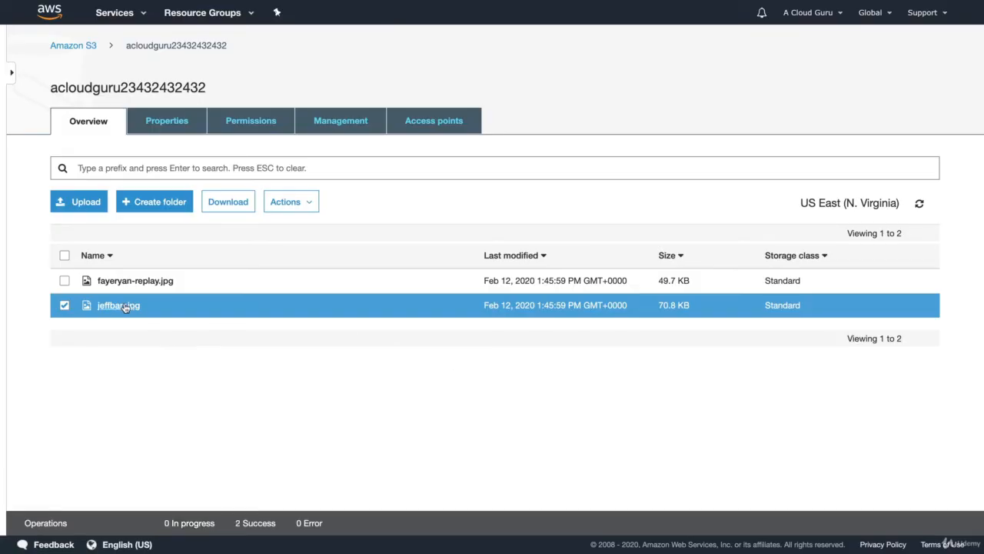
pyautogui.click(123, 307)
pyautogui.click(173, 437)
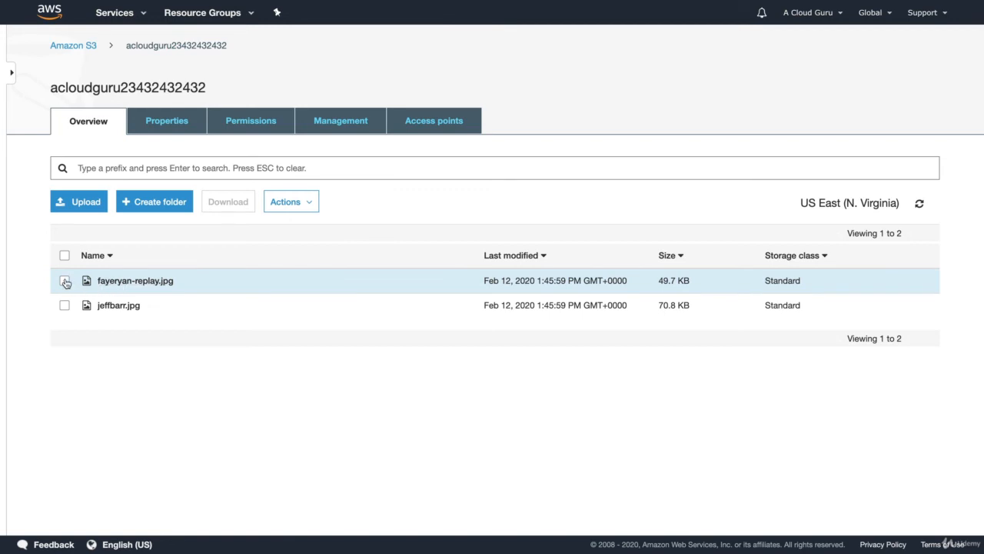
# Step: Change the storage class of fayeryan-replay.jpg to Intelligent-Tiering and confirm the change
pyautogui.click(64, 282)
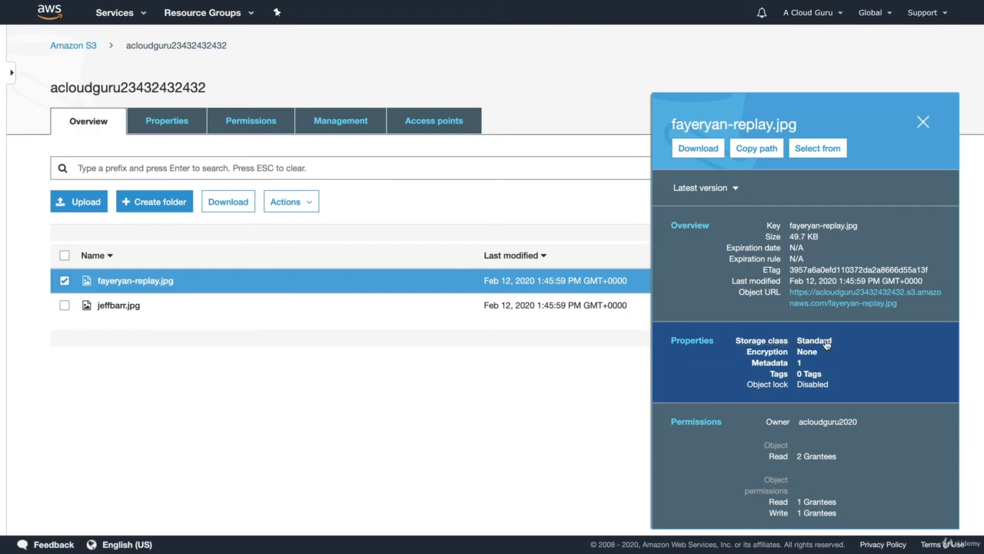
pyautogui.click(760, 344)
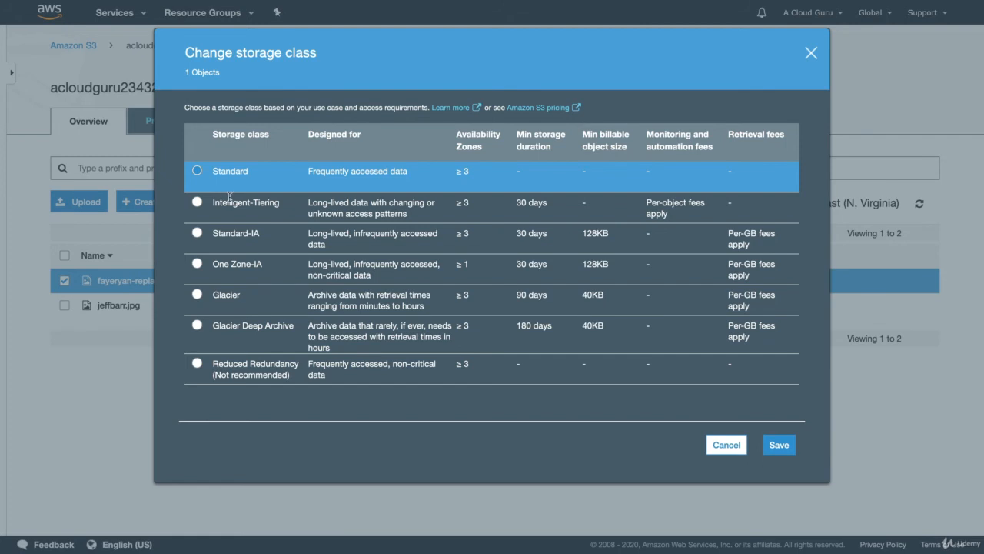
pyautogui.click(199, 202)
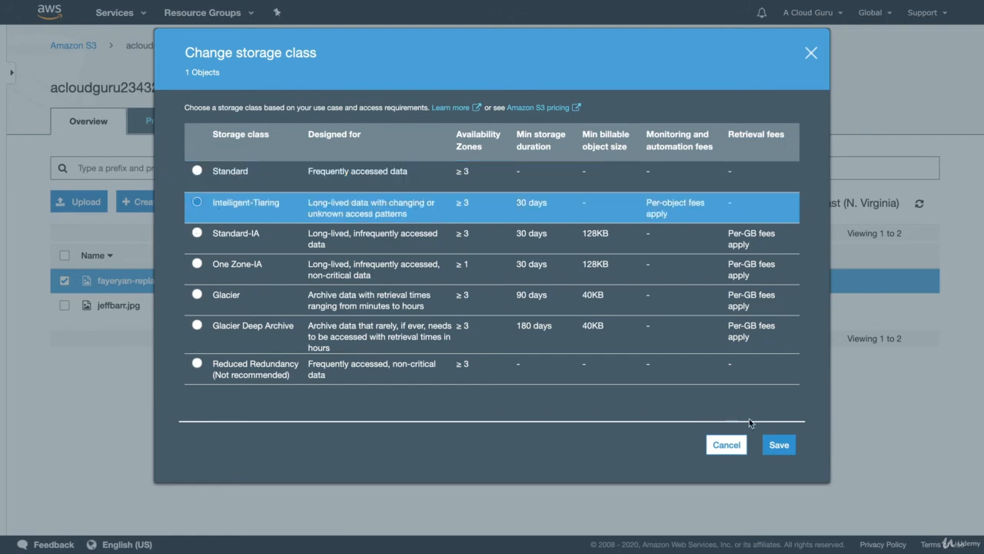
pyautogui.click(781, 448)
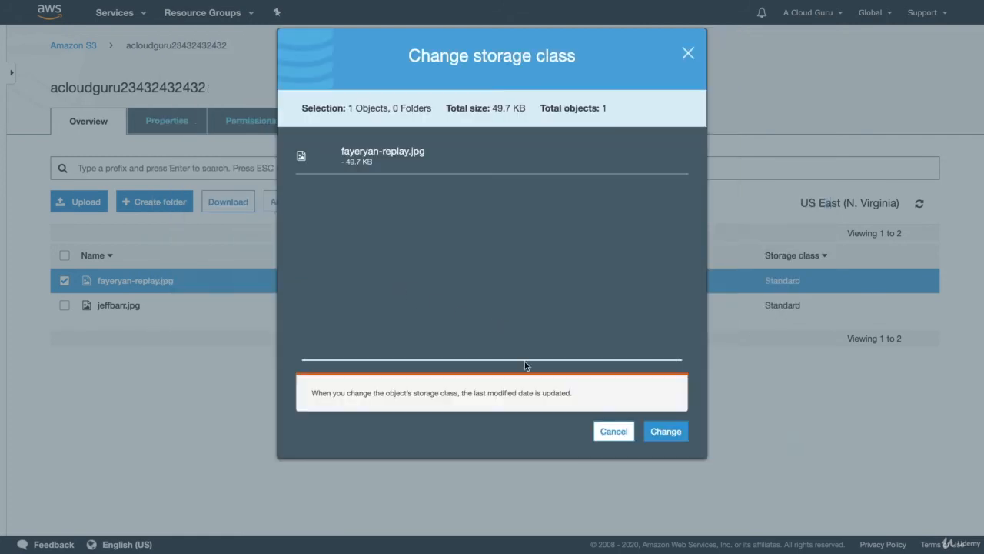
pyautogui.click(665, 431)
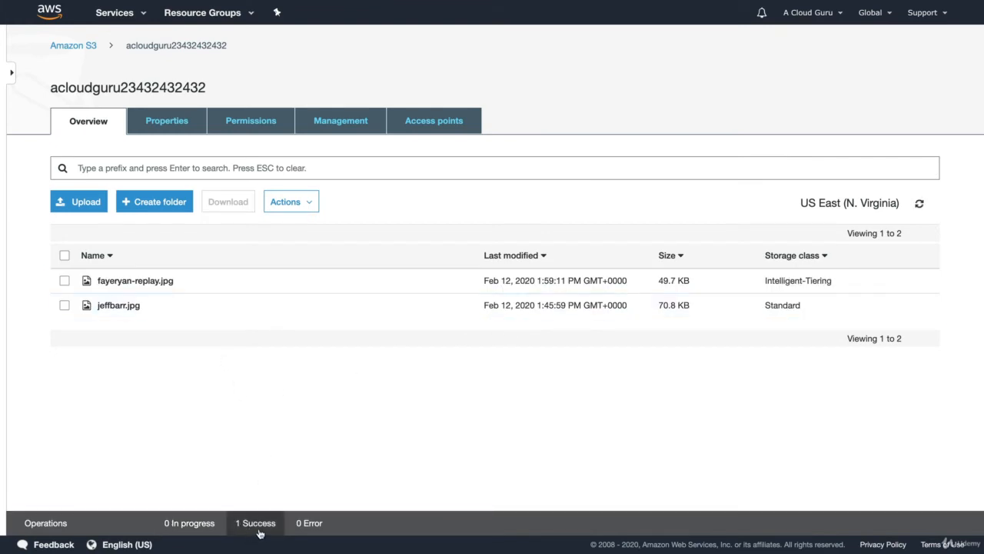
# Step: Review the bucket's properties, from versioning and default encryption through the advanced settings
pyautogui.click(165, 137)
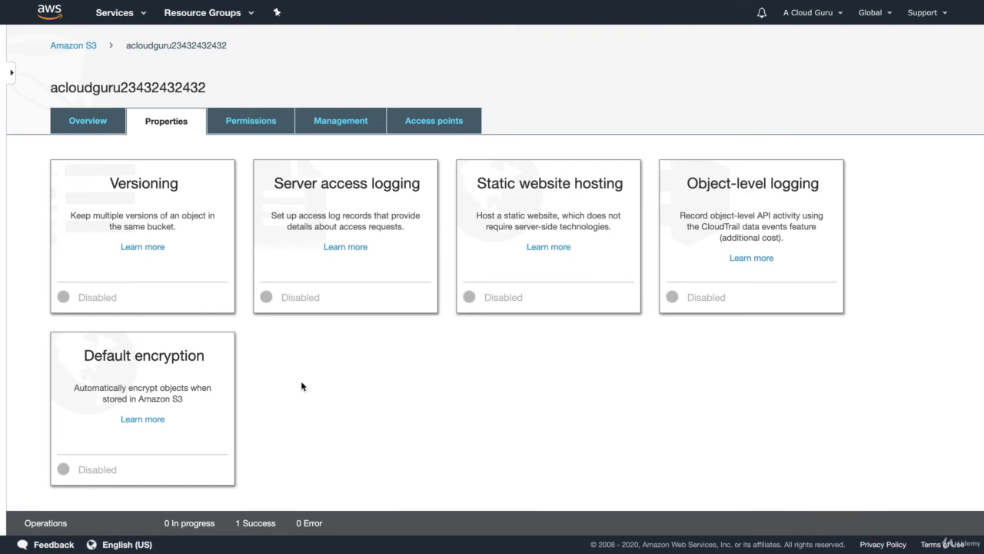
pyautogui.scroll(-4, 302, 385)
pyautogui.scroll(-2, 300, 385)
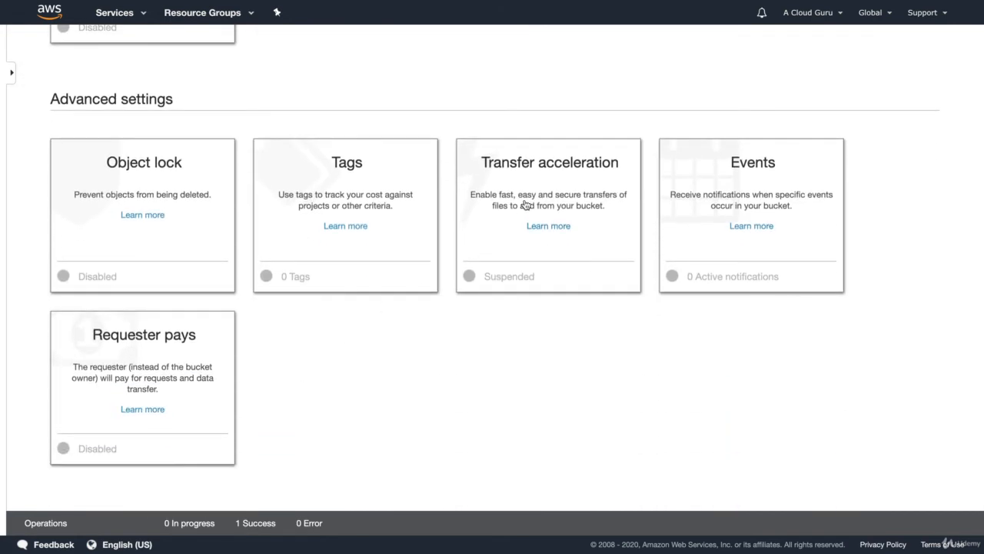
pyautogui.scroll(6, 525, 203)
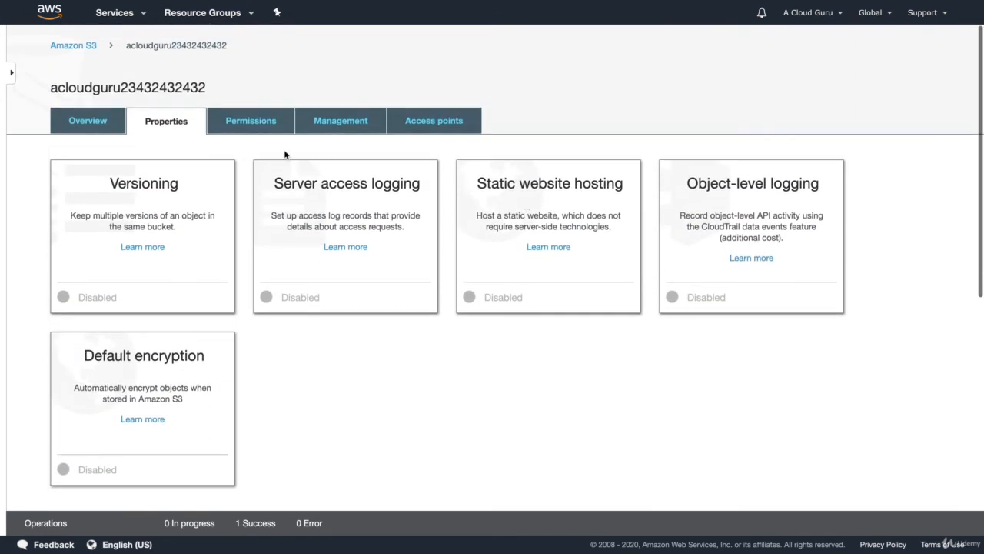
# Step: Review the bucket's Block public access permissions and its lifecycle management options
pyautogui.click(242, 121)
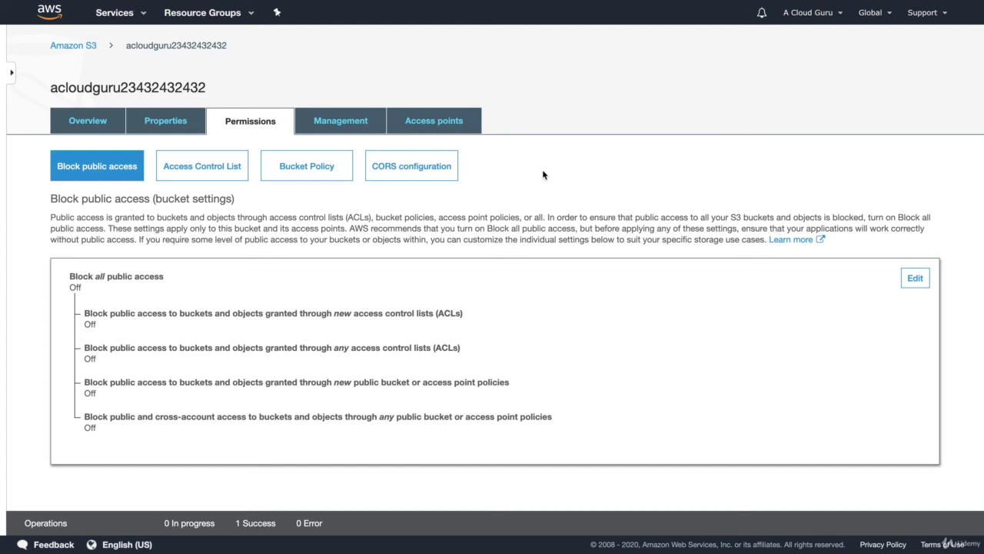
pyautogui.click(356, 117)
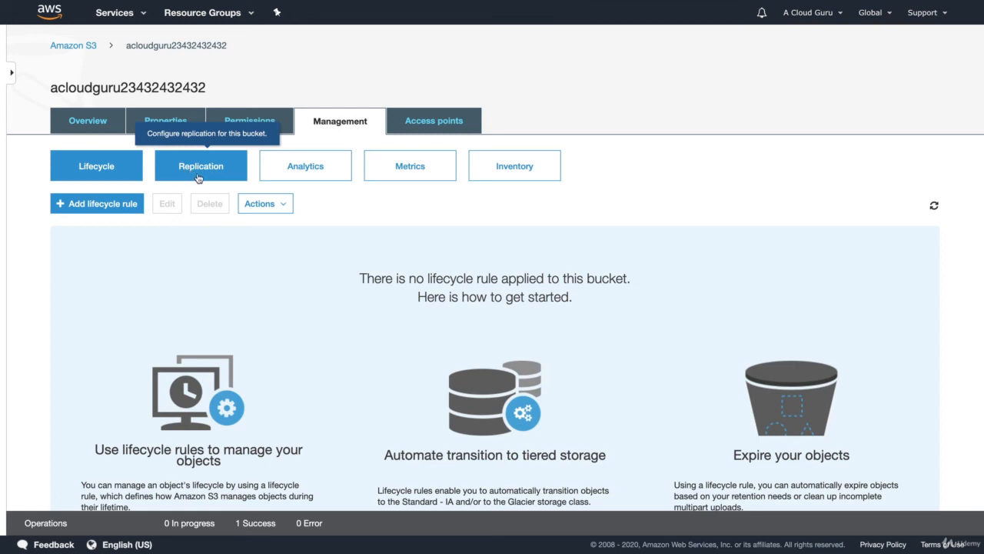
pyautogui.scroll(-3, 679, 127)
pyautogui.scroll(3, 680, 128)
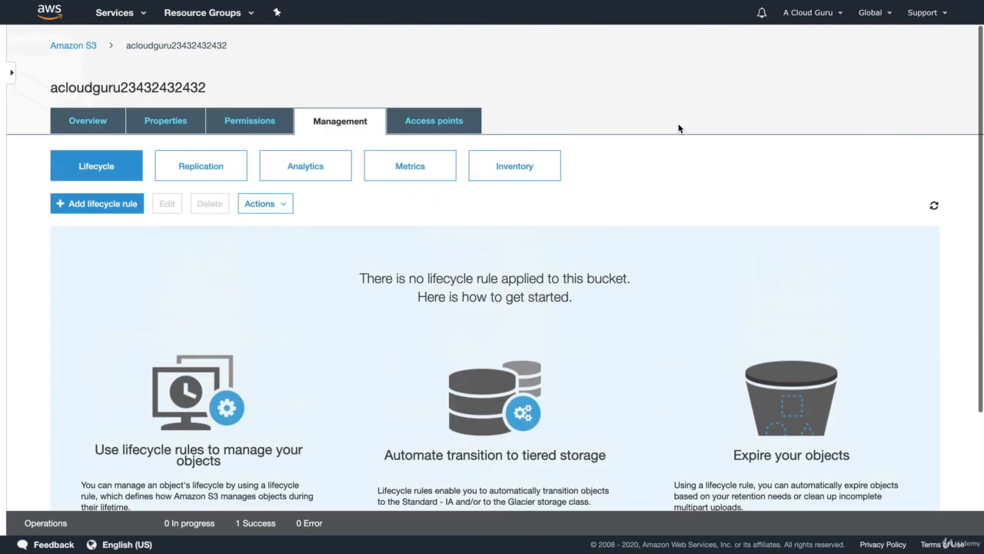